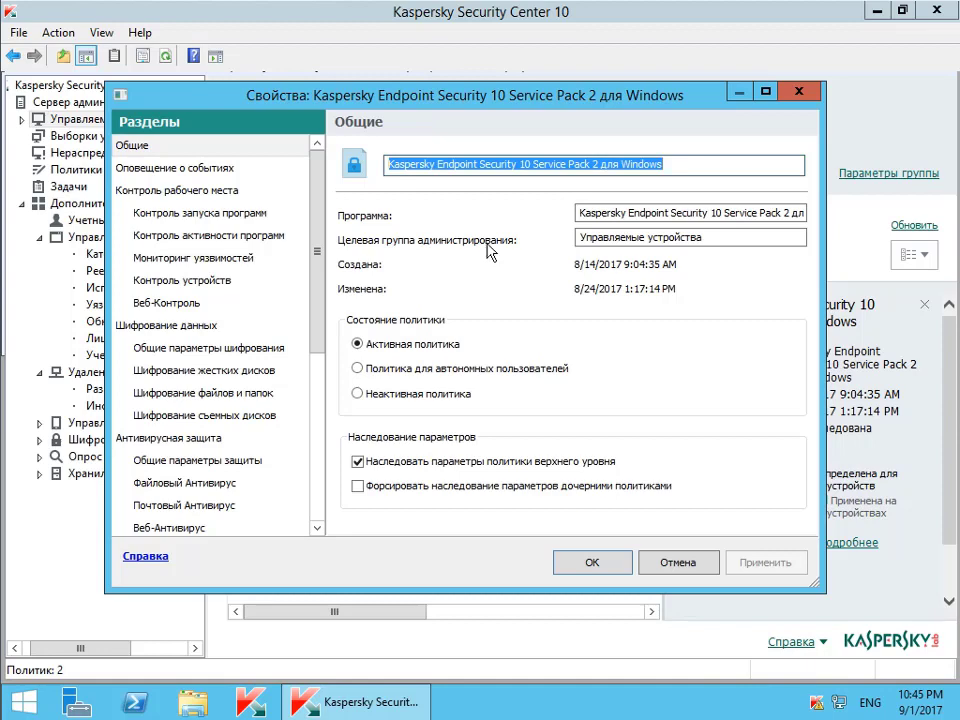
- Open the Контроль устройств section of the policy and examine its device types, connection buses and trusted devices
left_click(221, 282)
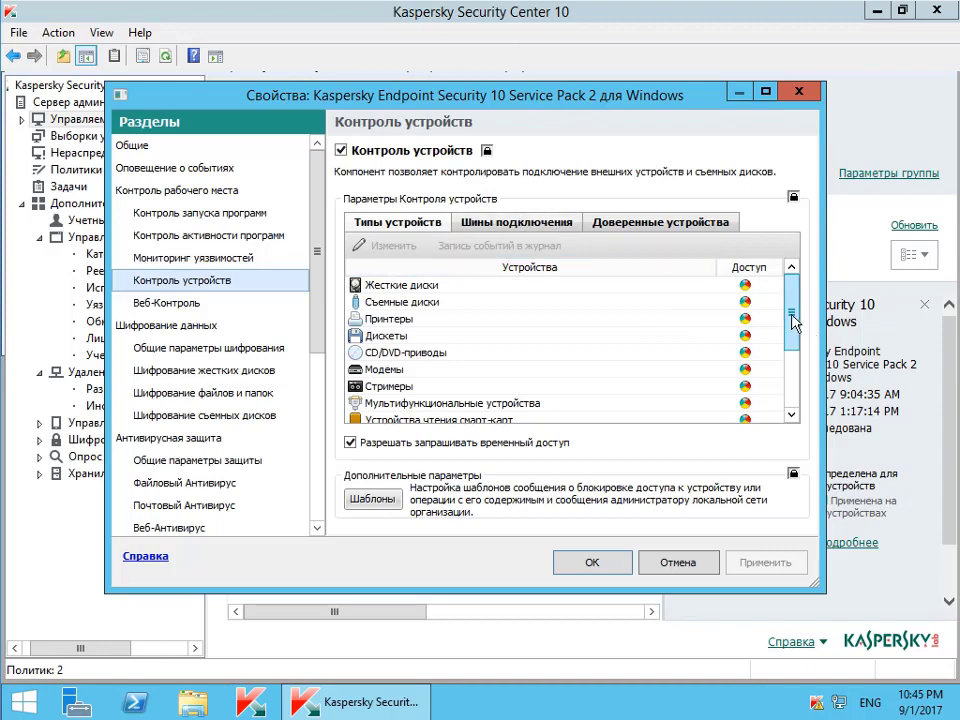
mouse_move(791, 314)
left_mouse_down()
mouse_move(791, 369)
mouse_move(791, 305)
left_mouse_up()
left_click(493, 220)
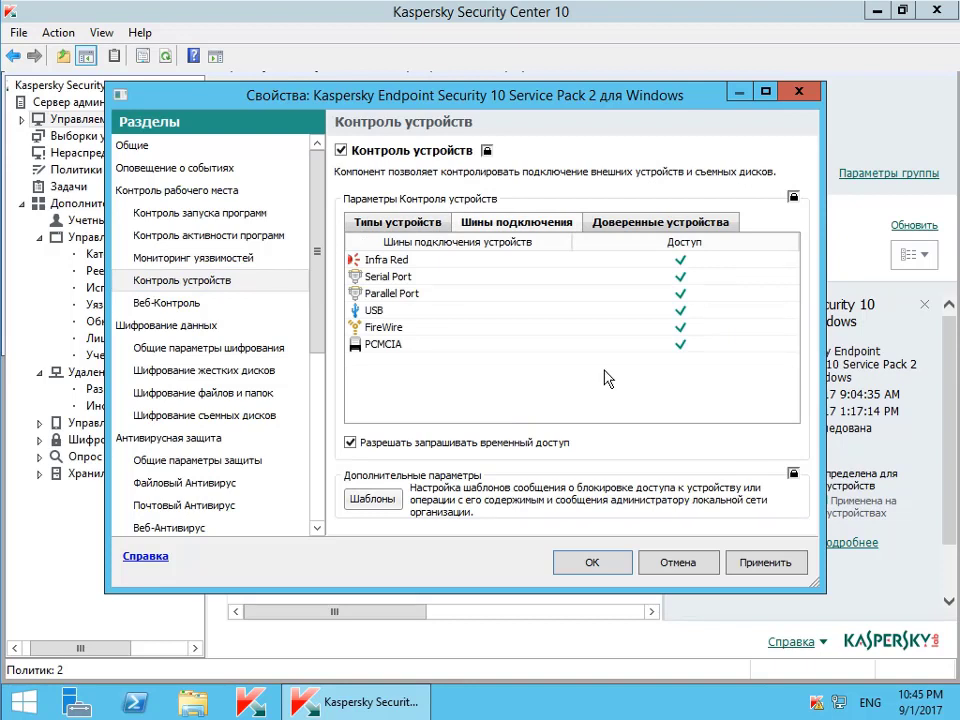
left_click(488, 313)
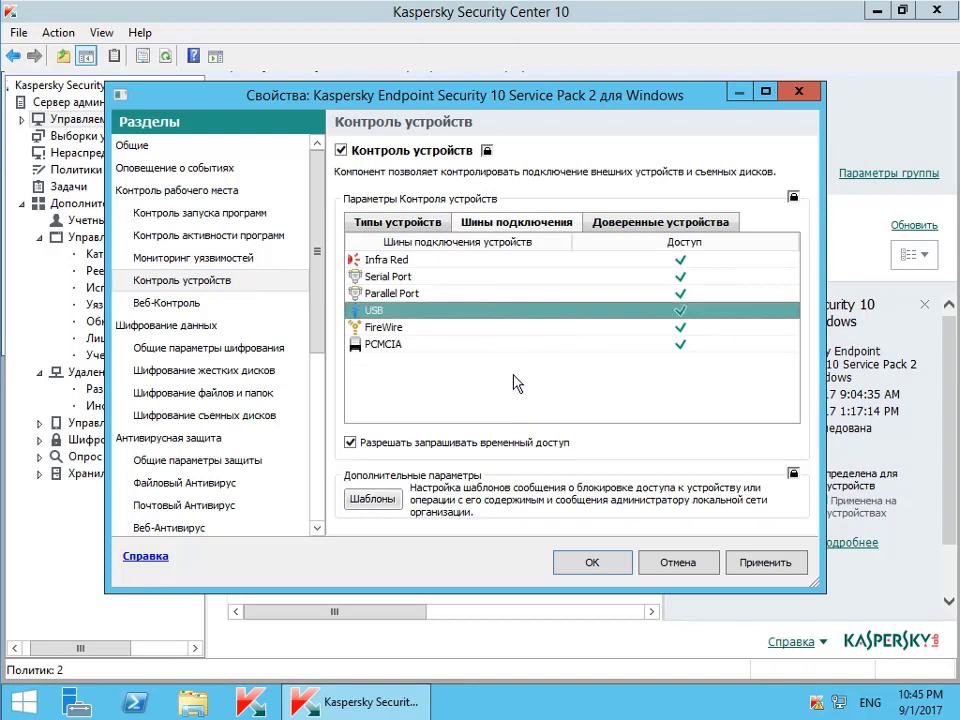
left_click(408, 223)
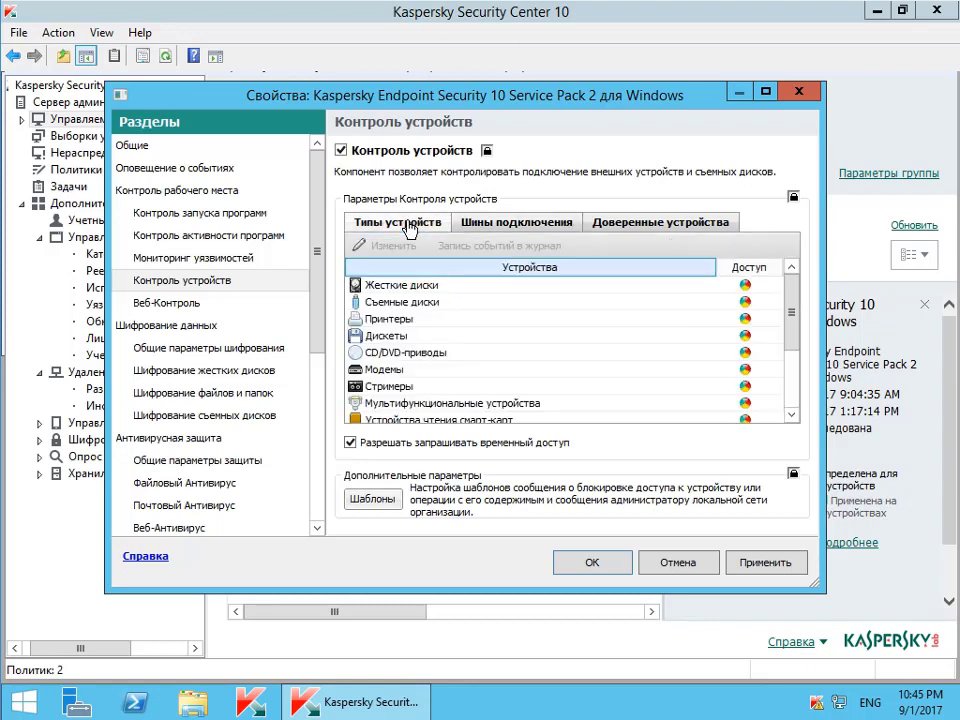
left_click(397, 320)
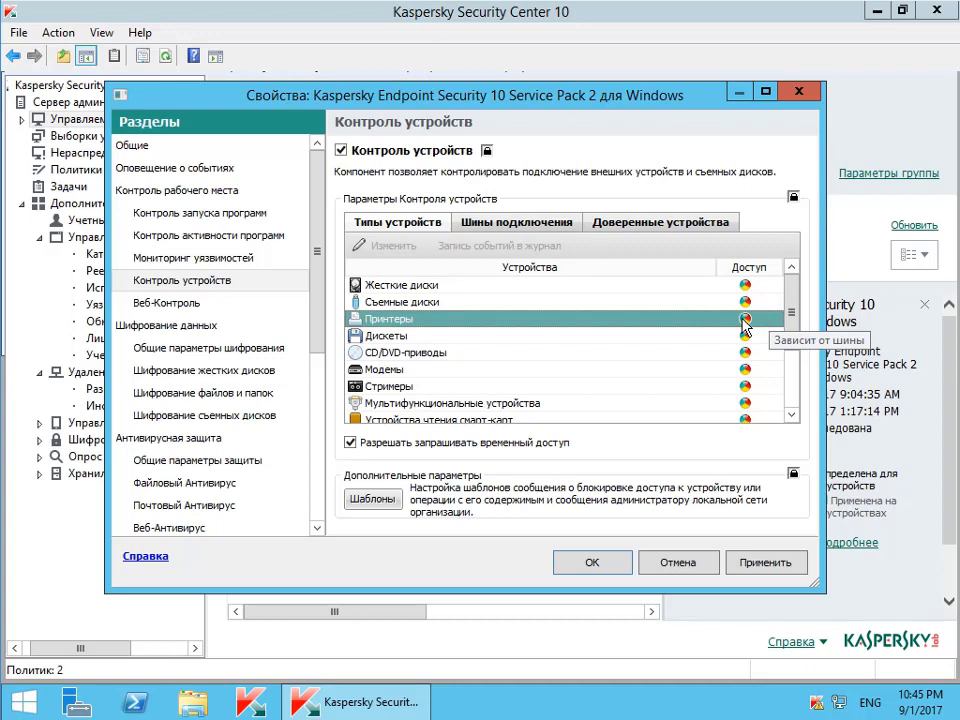
left_click(647, 223)
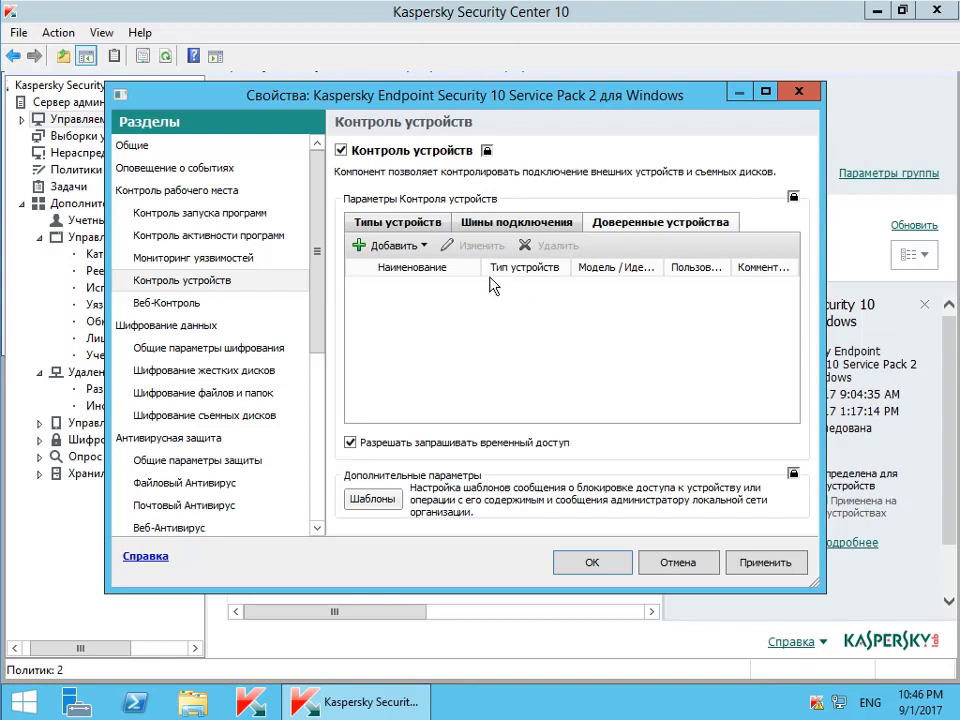
left_click(372, 228)
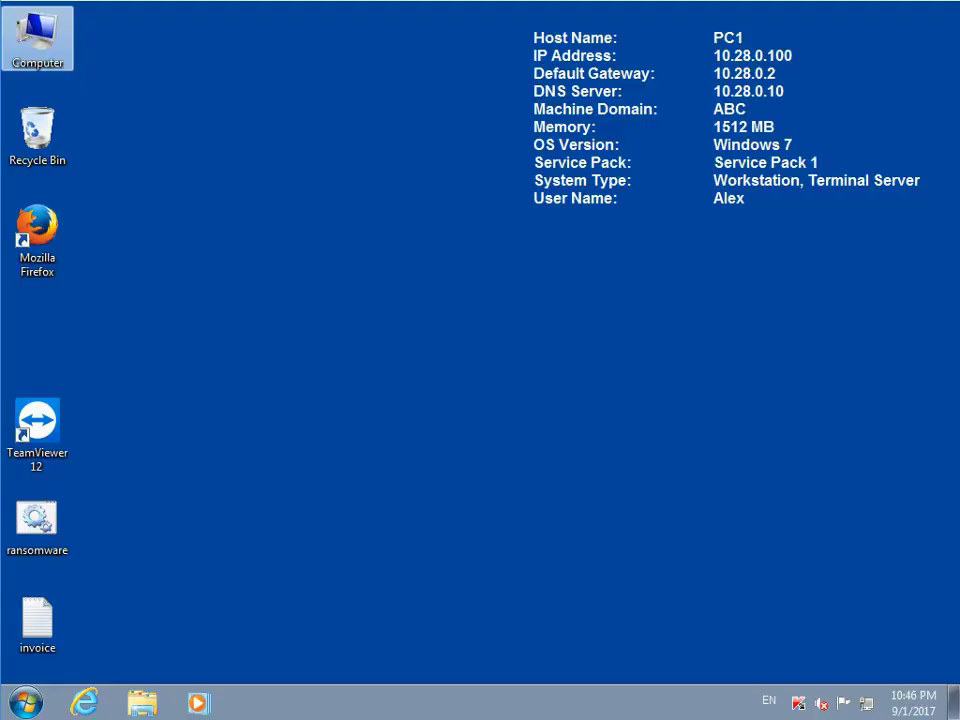
- On the PC1 desktop, open the TEST text file stored on Floppy Disk Drive (A:)
double_click(37, 38)
double_click(446, 336)
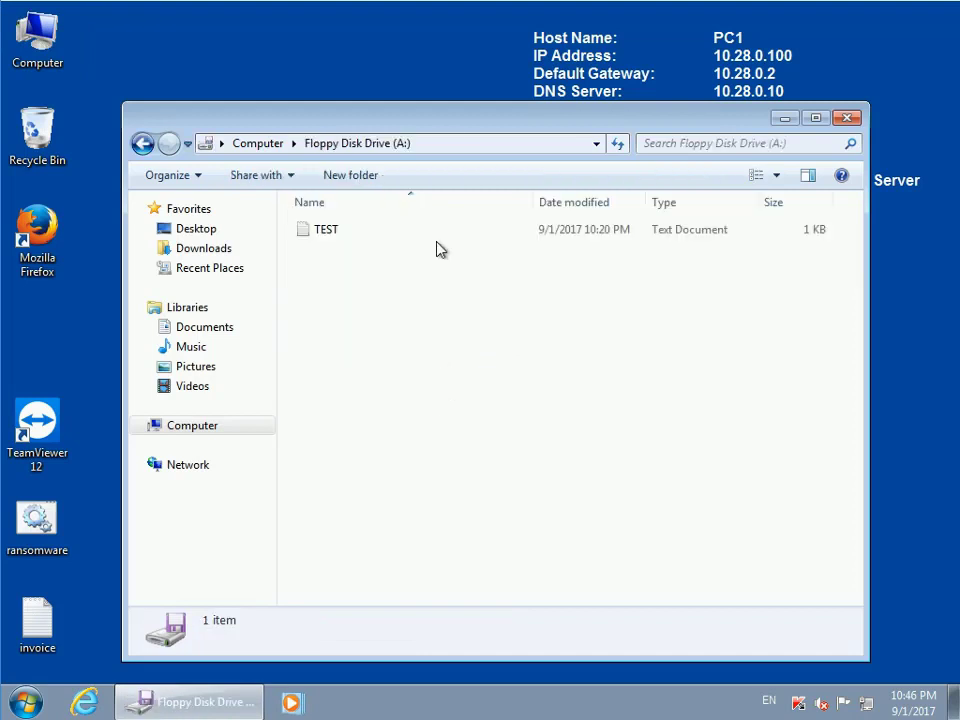
left_click_drag(449, 124, 464, 82)
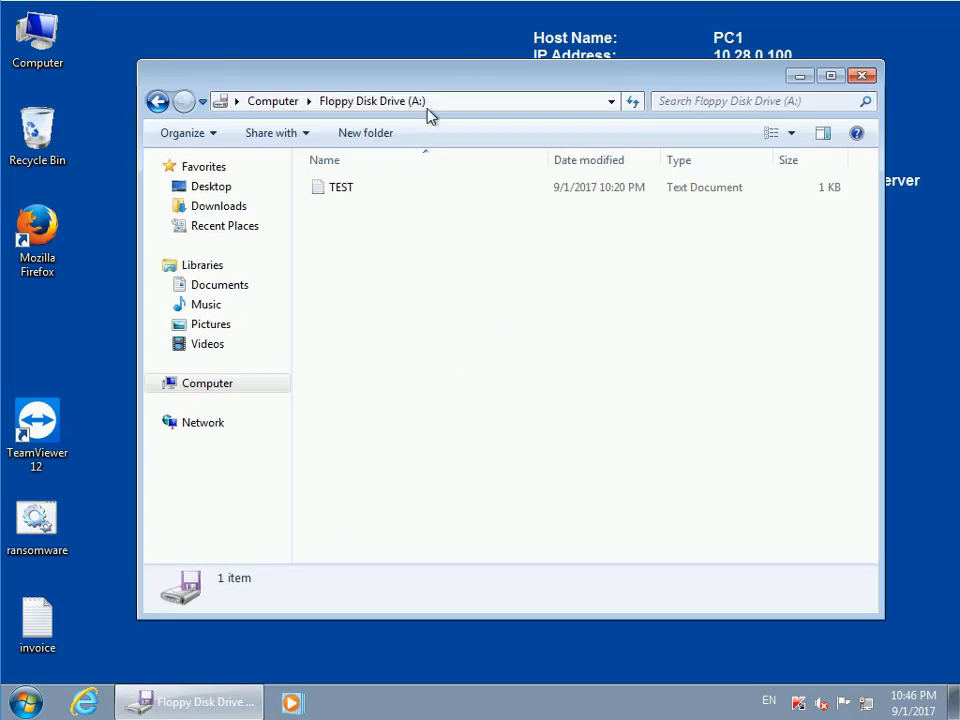
left_click(336, 194)
double_click(336, 194)
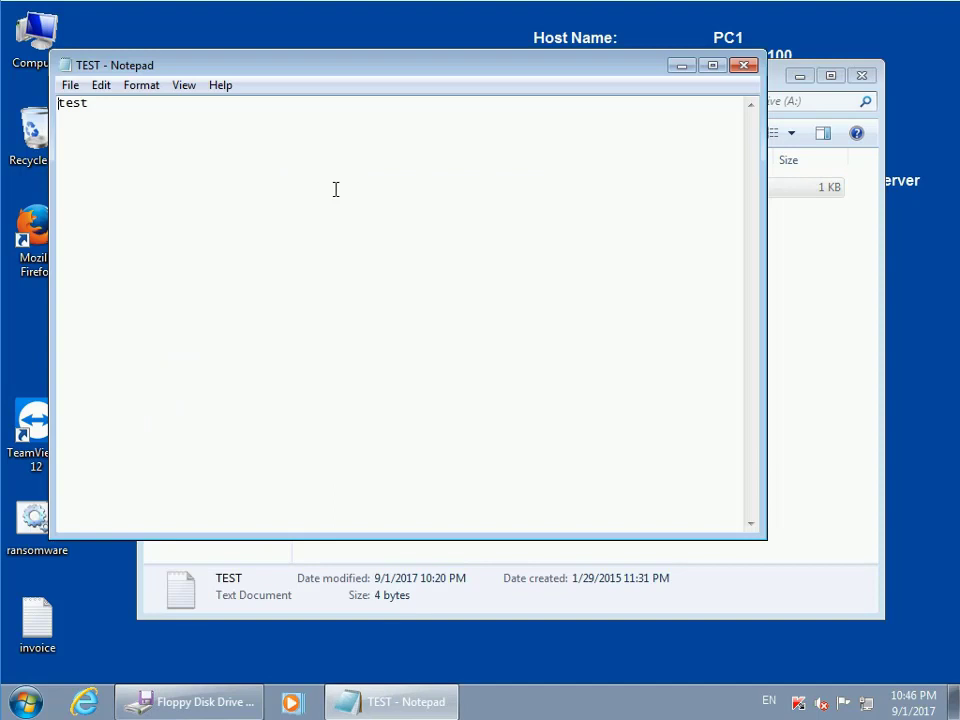
- Append 222 to the text in TEST, save the file to the floppy, and close the Notepad and Explorer windows
left_click(283, 120)
type("222")
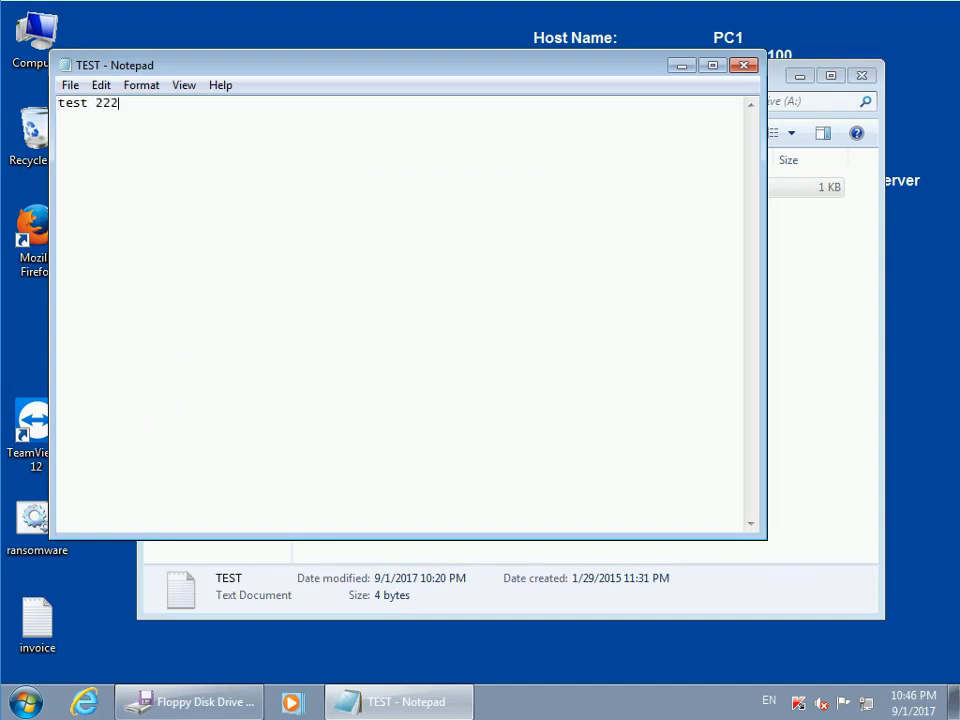
left_click(751, 70)
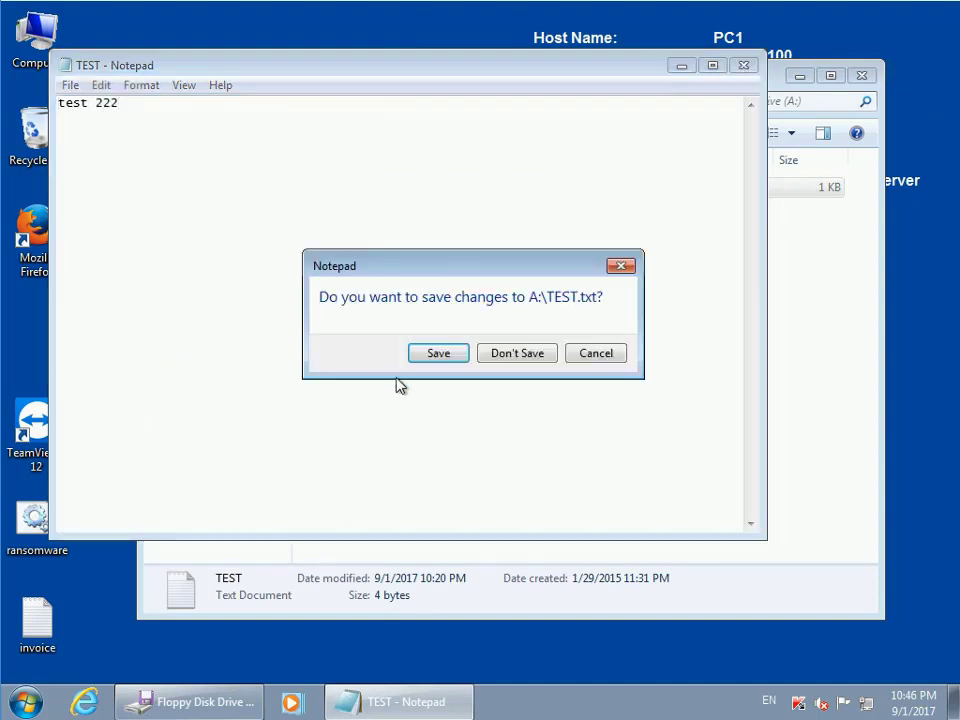
left_click(434, 356)
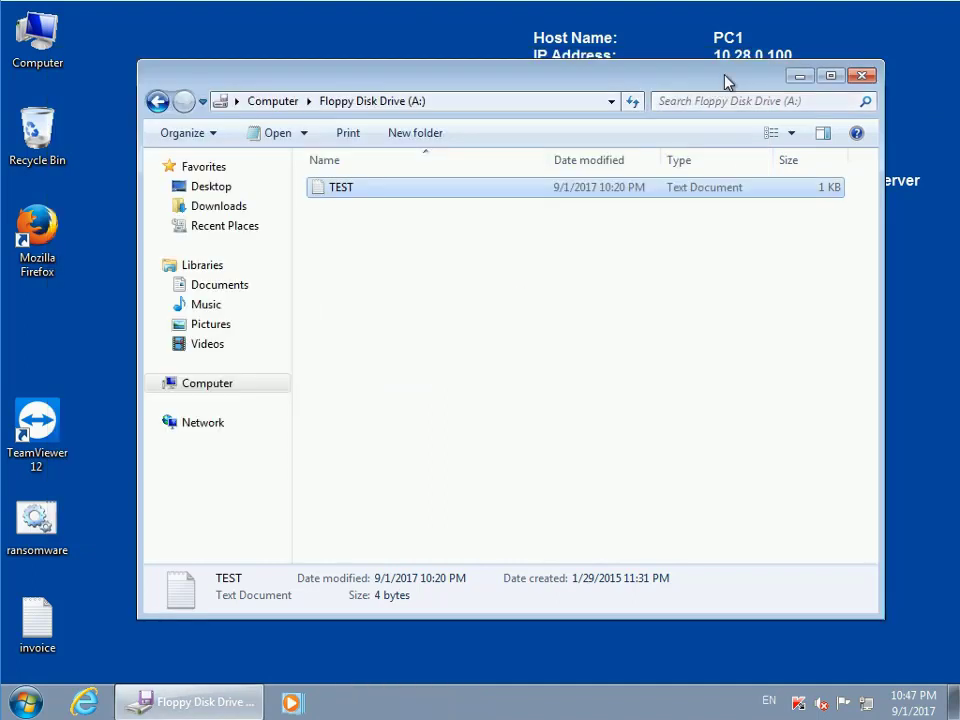
left_click(860, 76)
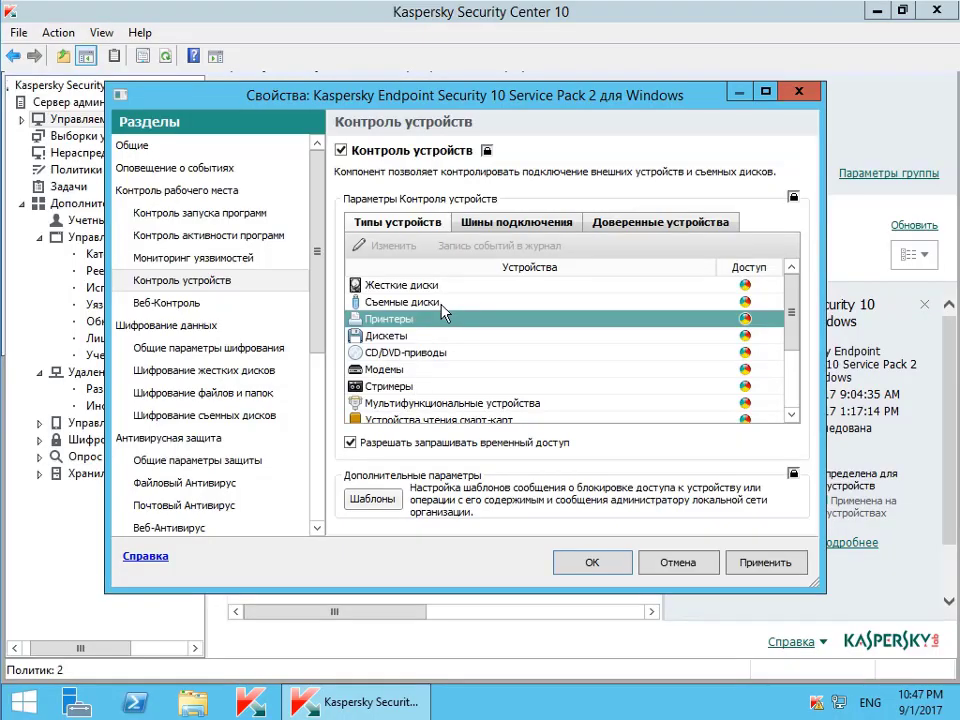
- Back in the Kaspersky policy, examine which access and rule editing options the floppy, CD/DVD, printer, removable and hard drive types offer
double_click(435, 337)
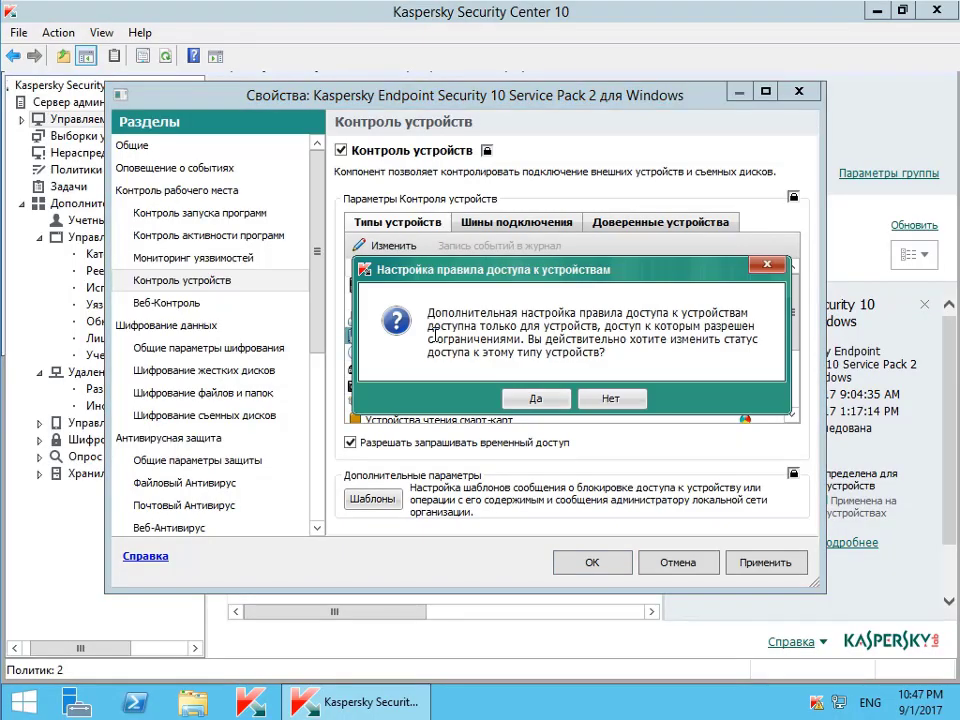
left_click(762, 269)
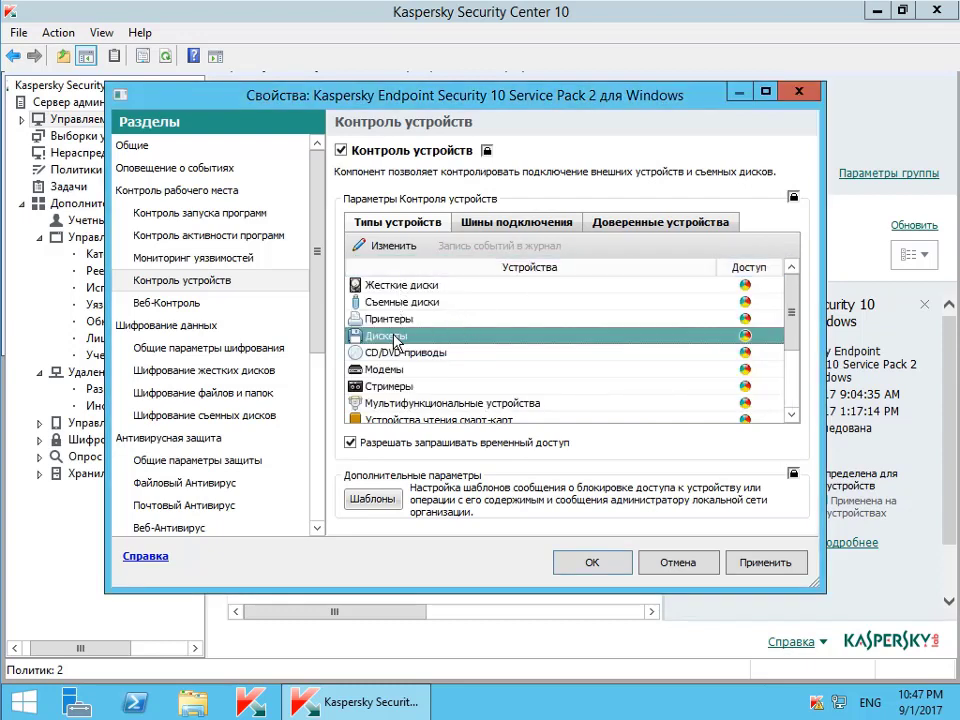
right_click(394, 355)
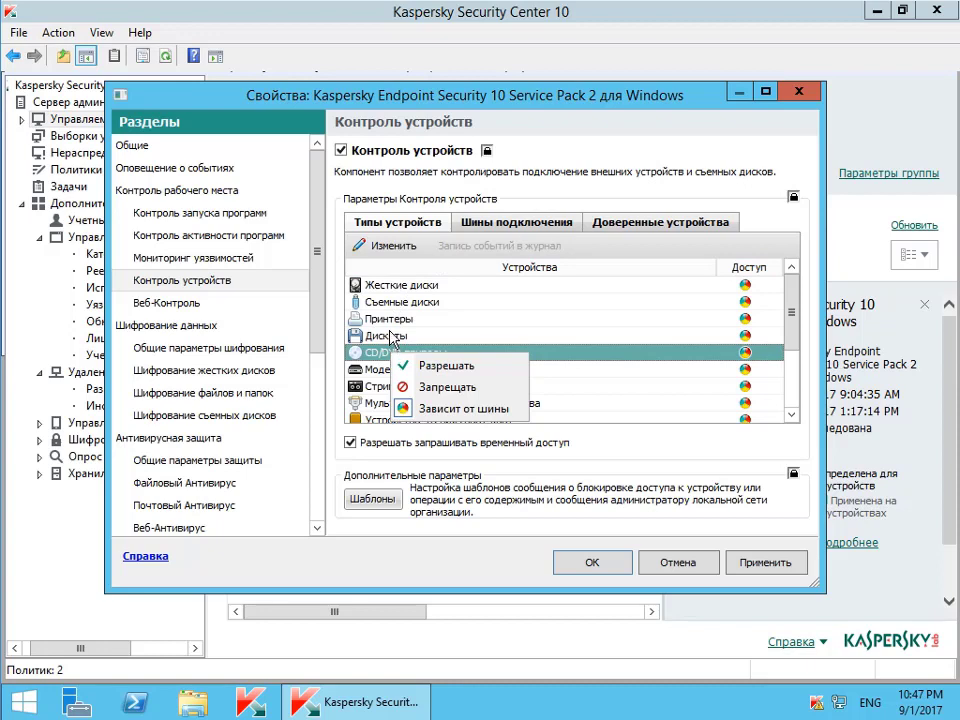
right_click(396, 318)
left_click(397, 303)
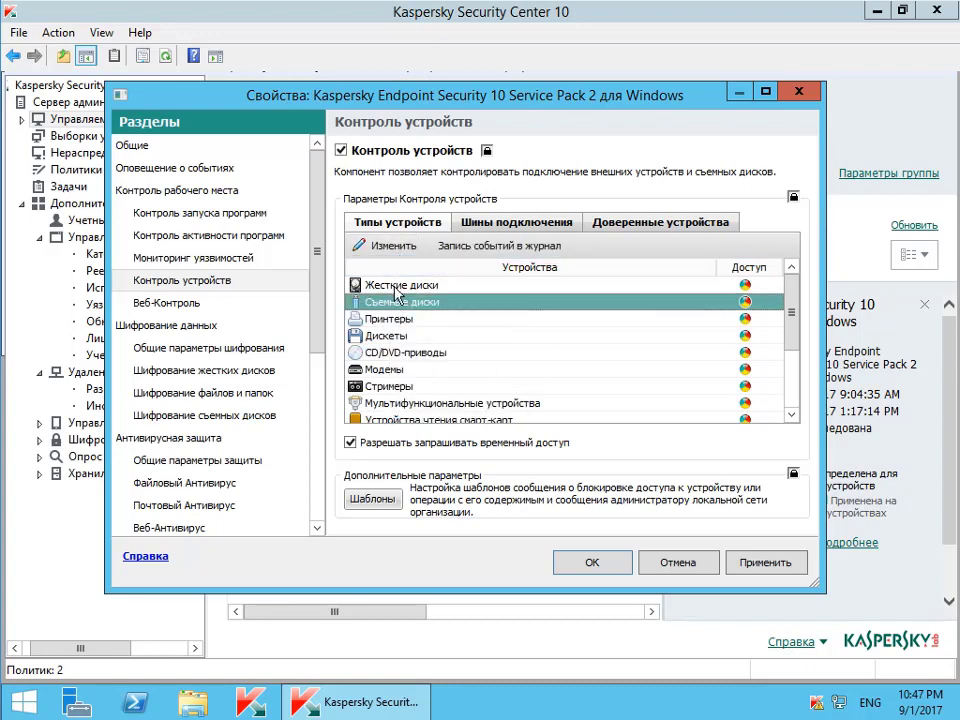
key("Up")
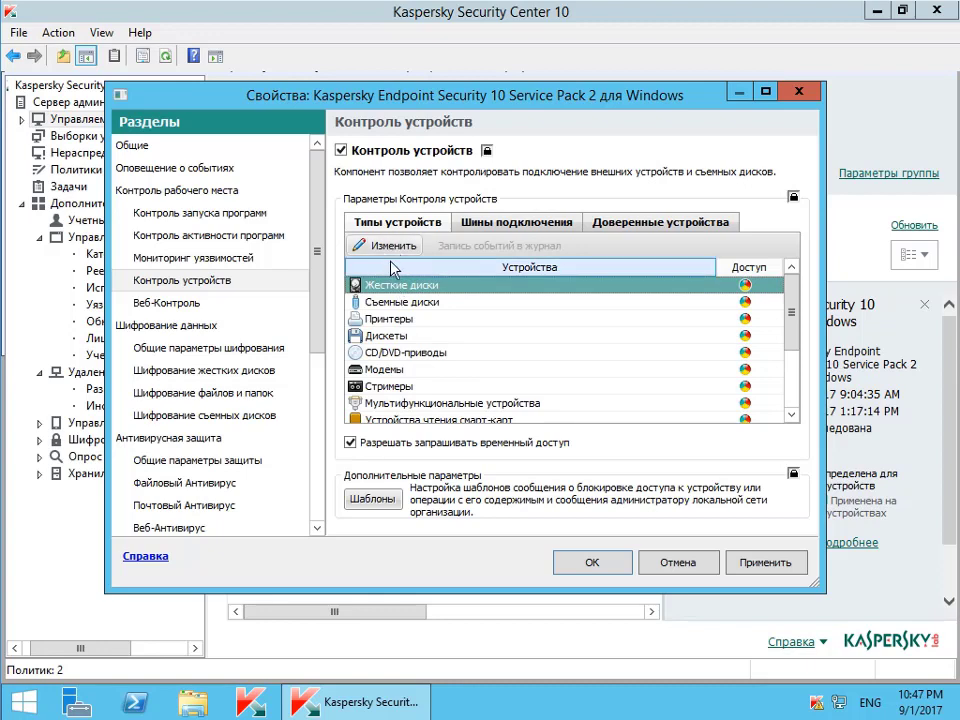
left_click(390, 320)
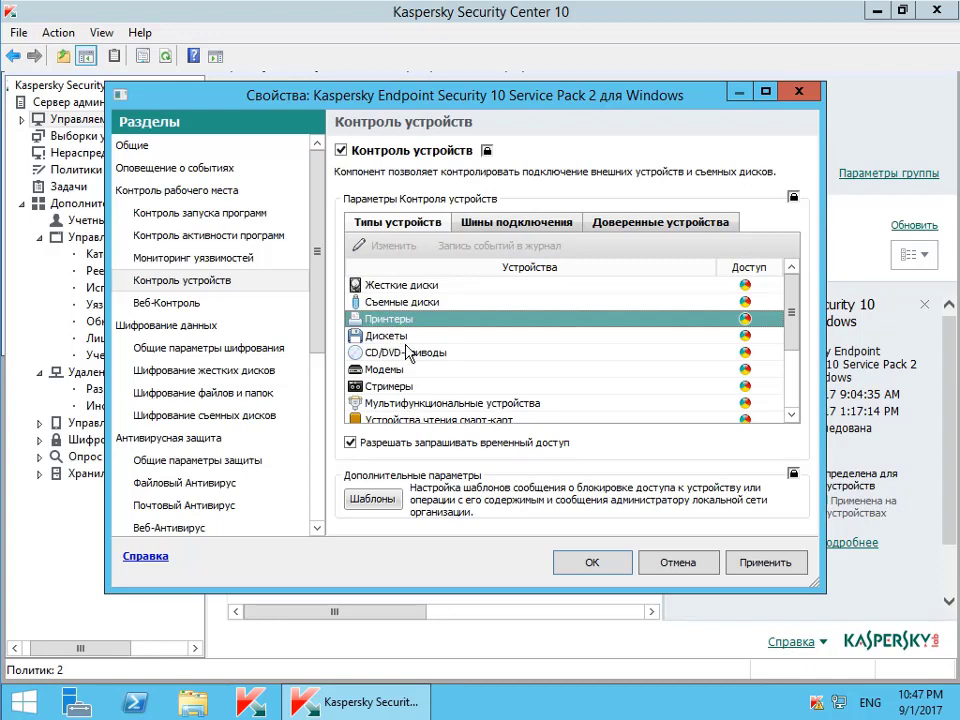
- View the event logging settings for removable drives (Съемные диски) and close them without changes
left_click(405, 302)
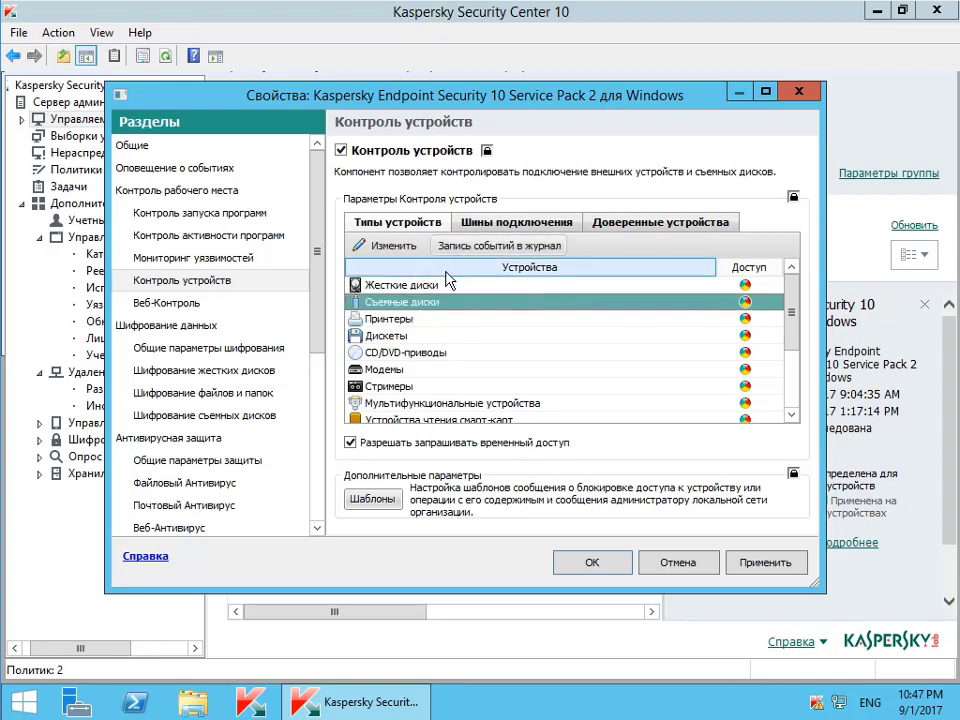
left_click(498, 245)
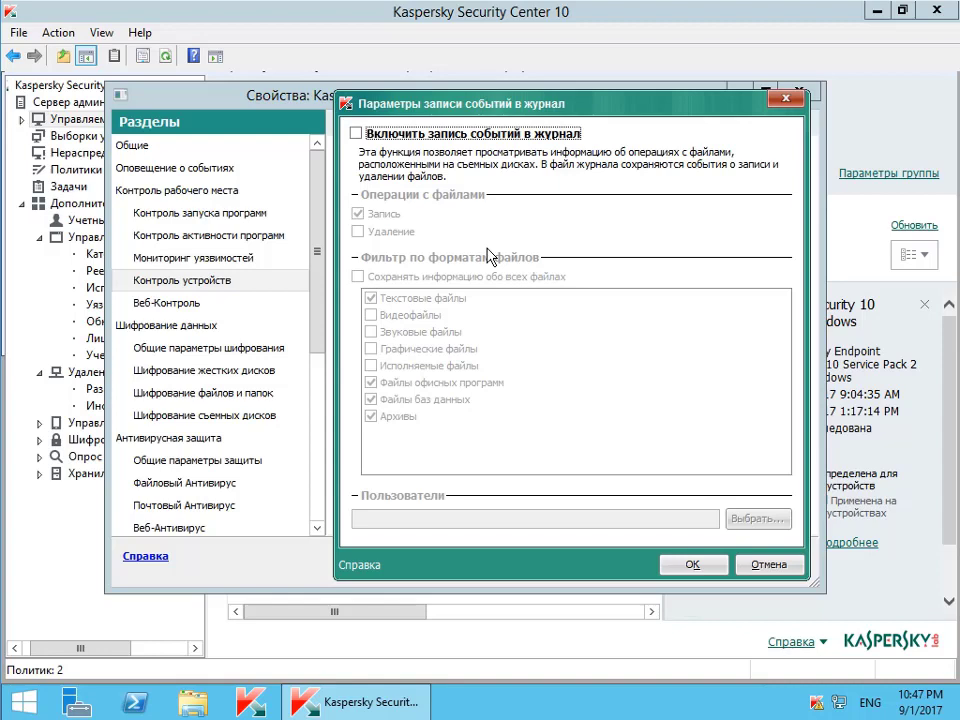
left_click(790, 99)
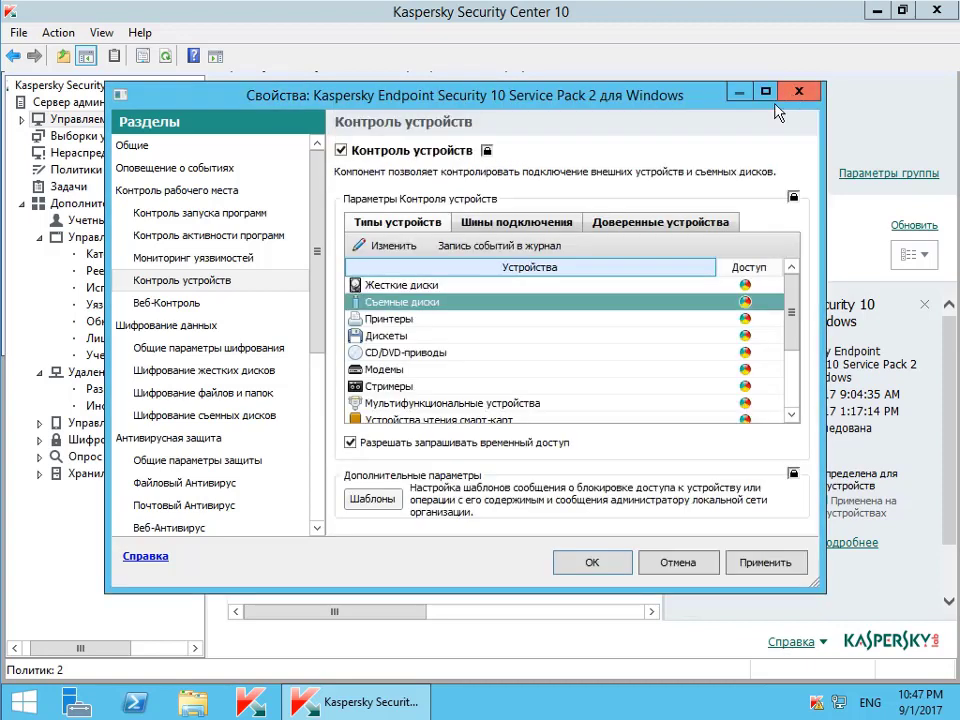
- Switch floppy disks (Дискеты) to restricted access and remove the Everyone group from their access rule
double_click(436, 338)
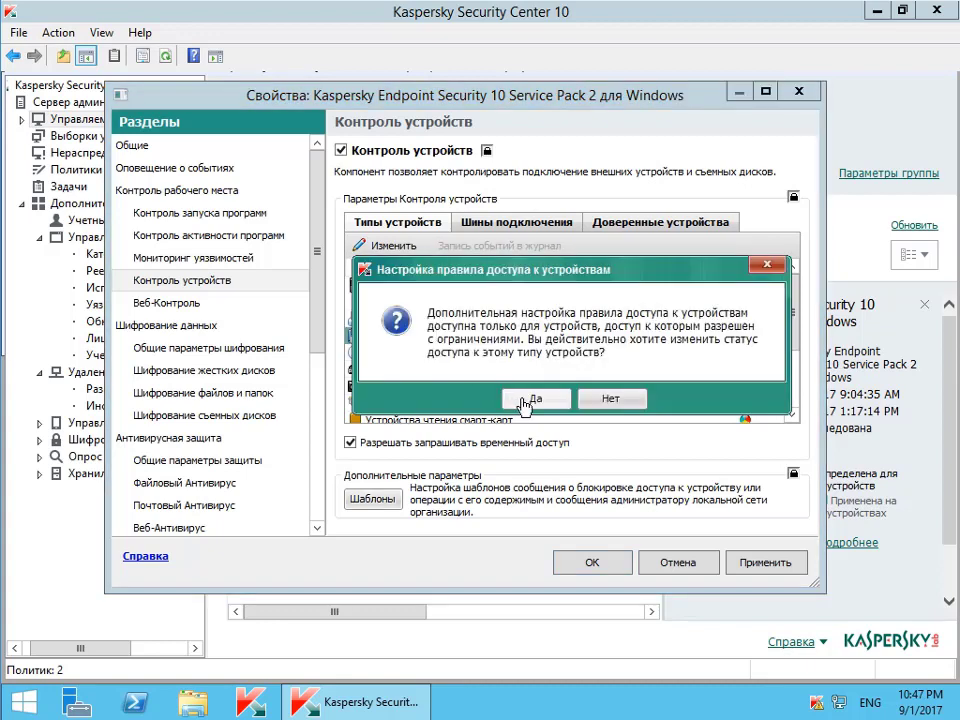
left_click(530, 398)
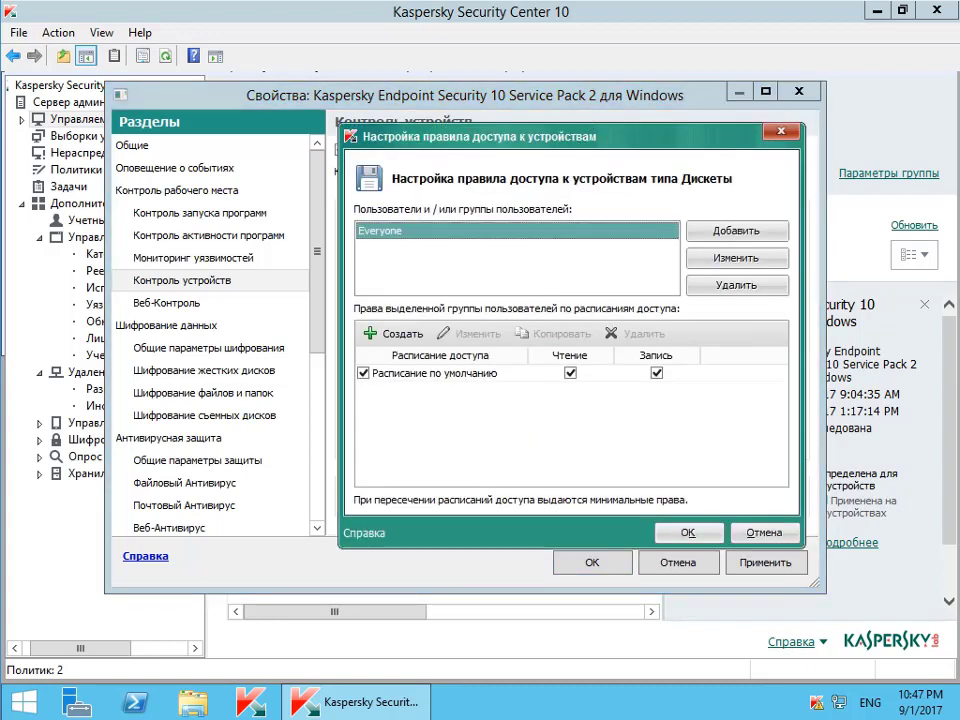
left_click_drag(584, 137, 513, 115)
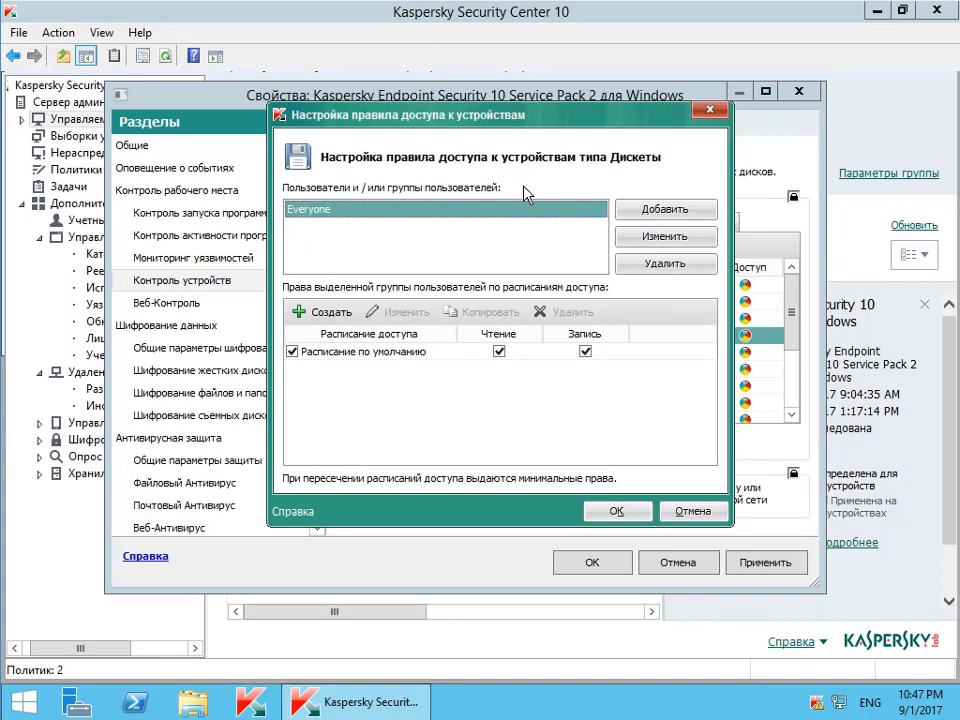
left_click(640, 266)
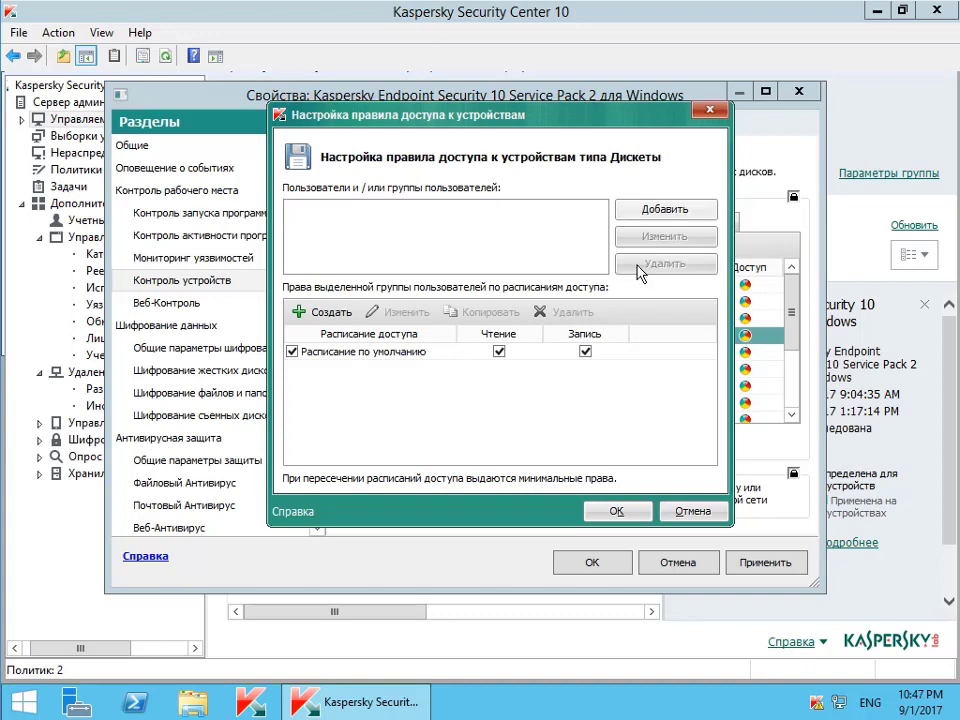
- Add the PC1 user's account to the floppy access rule and enable the default schedule with read permission but no write permission
left_click(658, 209)
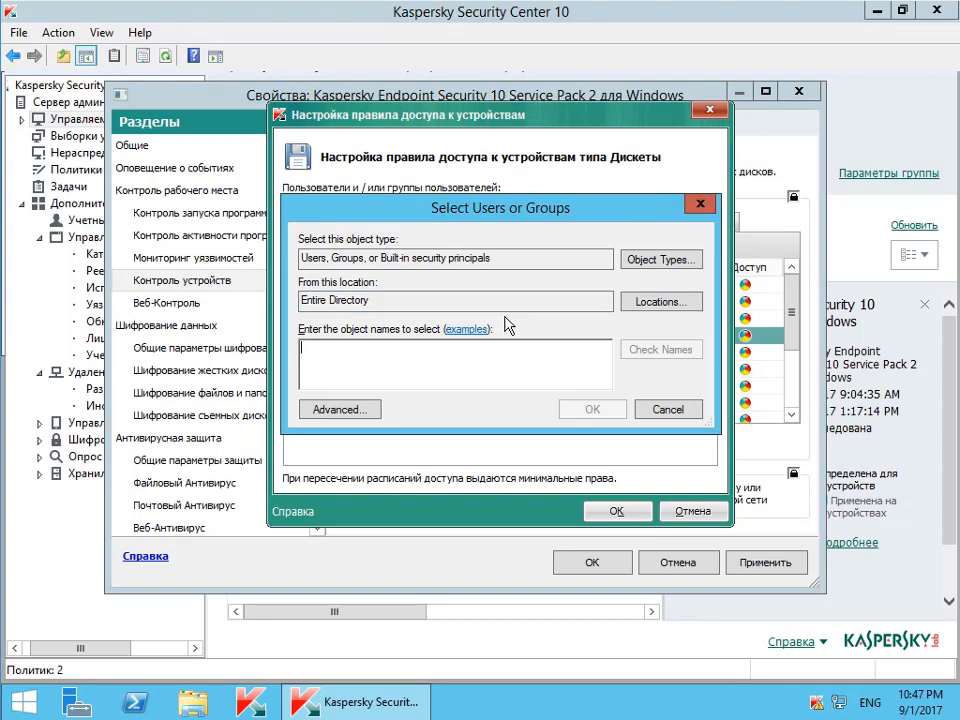
type("alex")
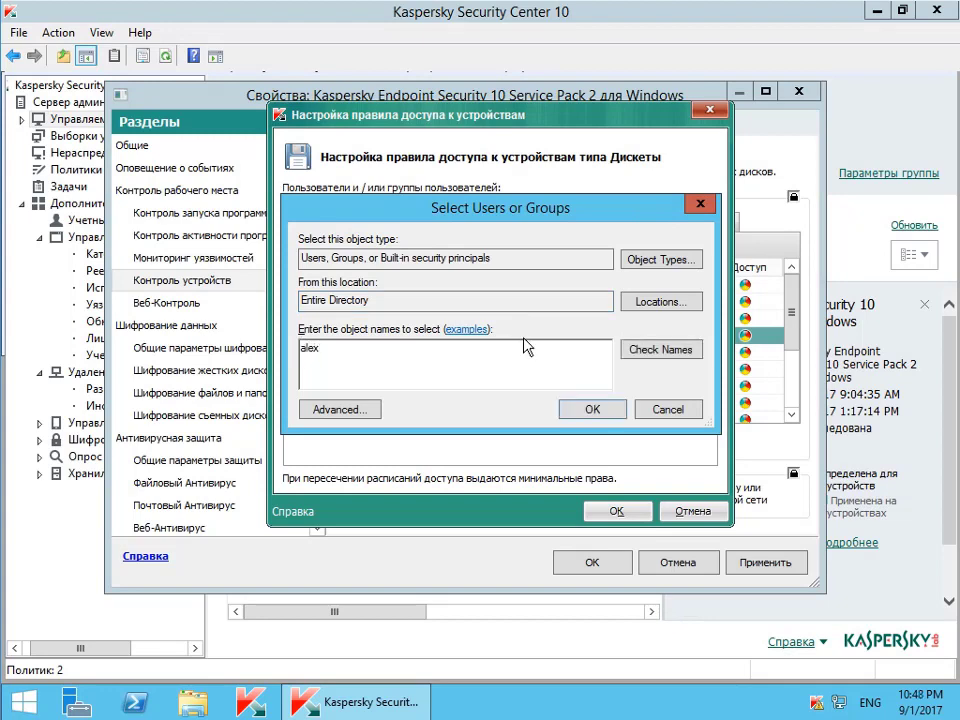
left_click(590, 410)
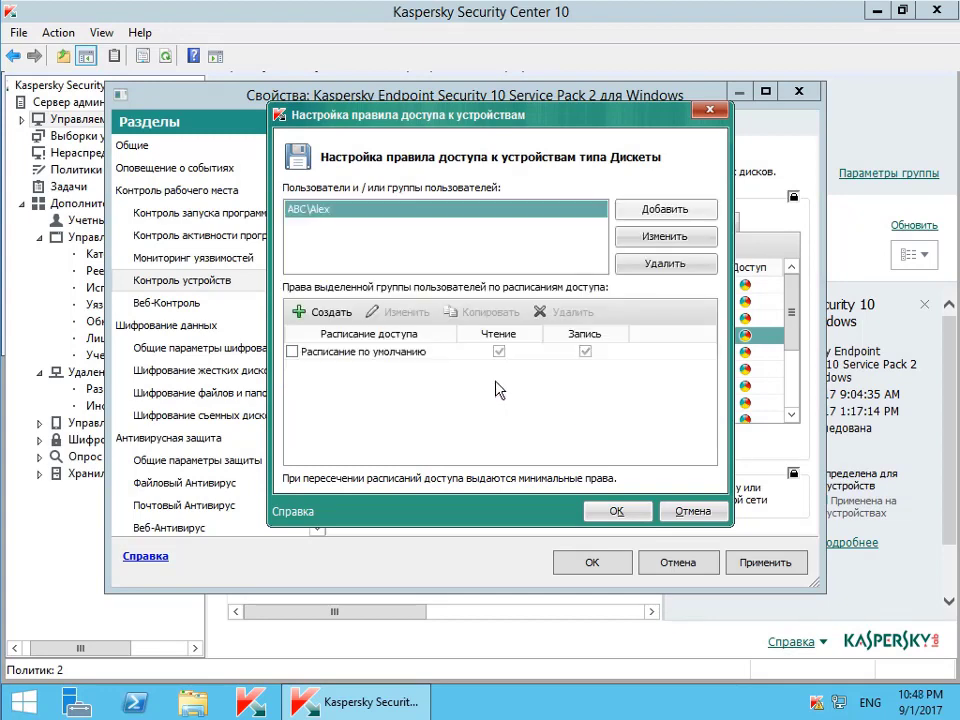
left_click(292, 352)
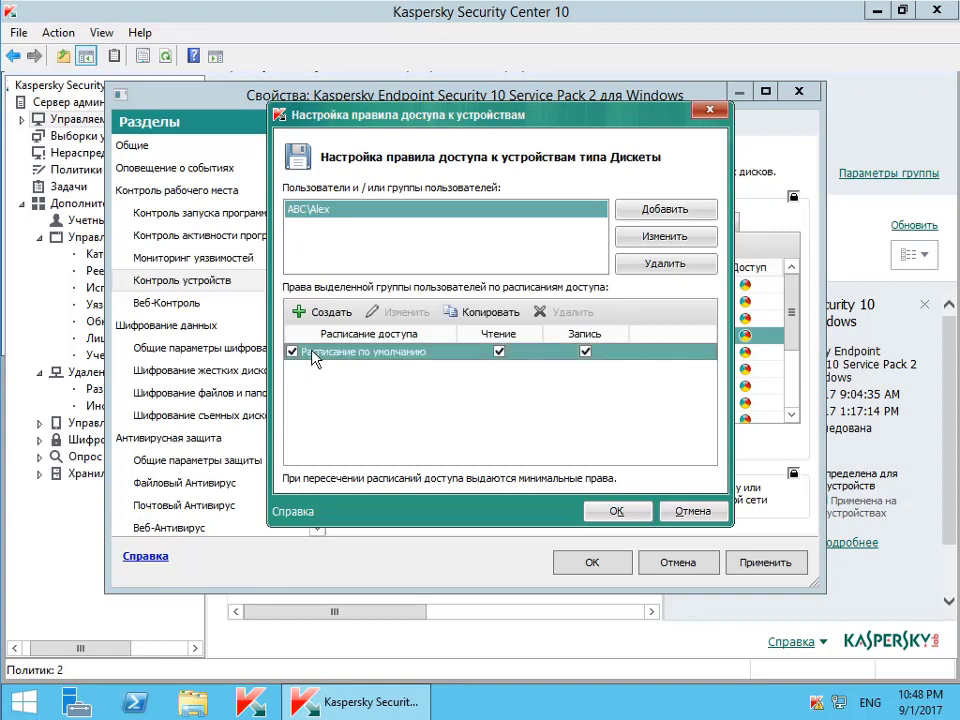
left_click(586, 352)
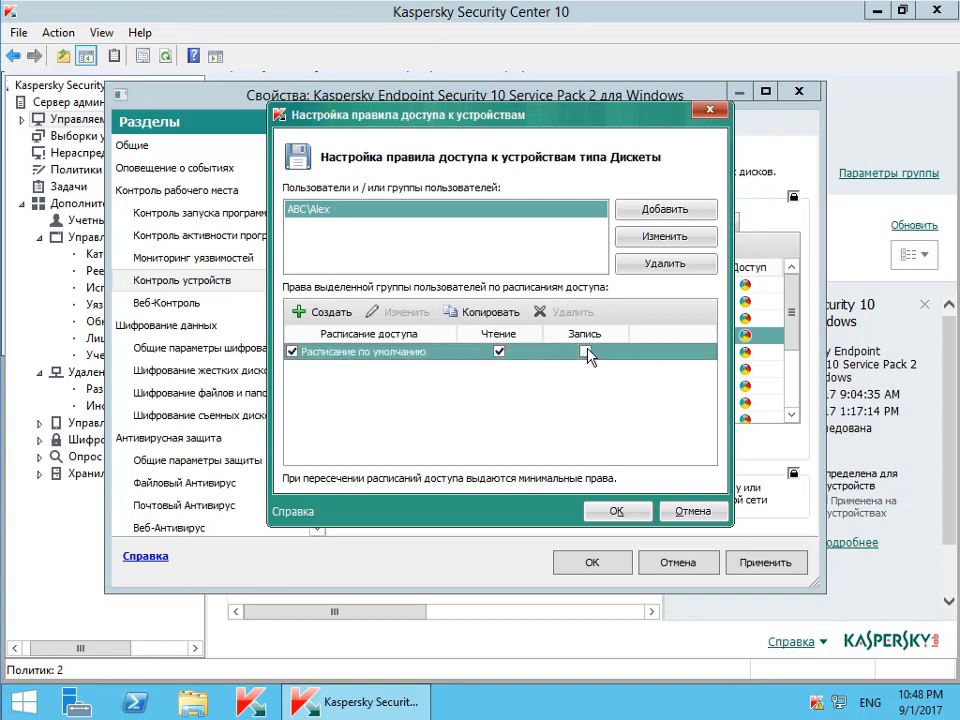
- Add a second domain user's account to the floppy access rule
left_click(648, 214)
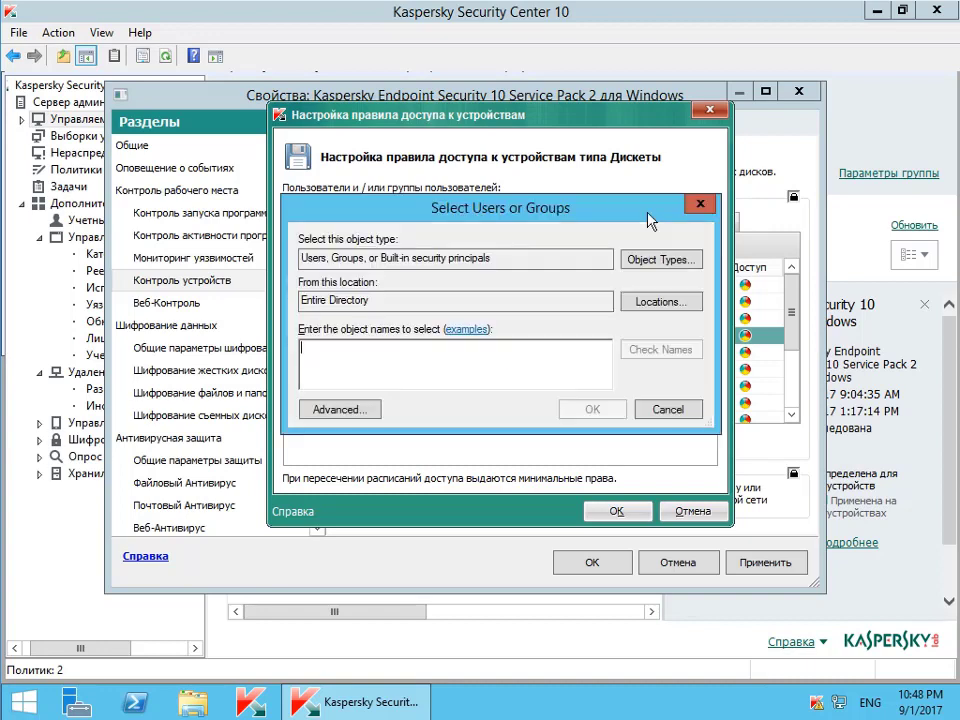
type("tom")
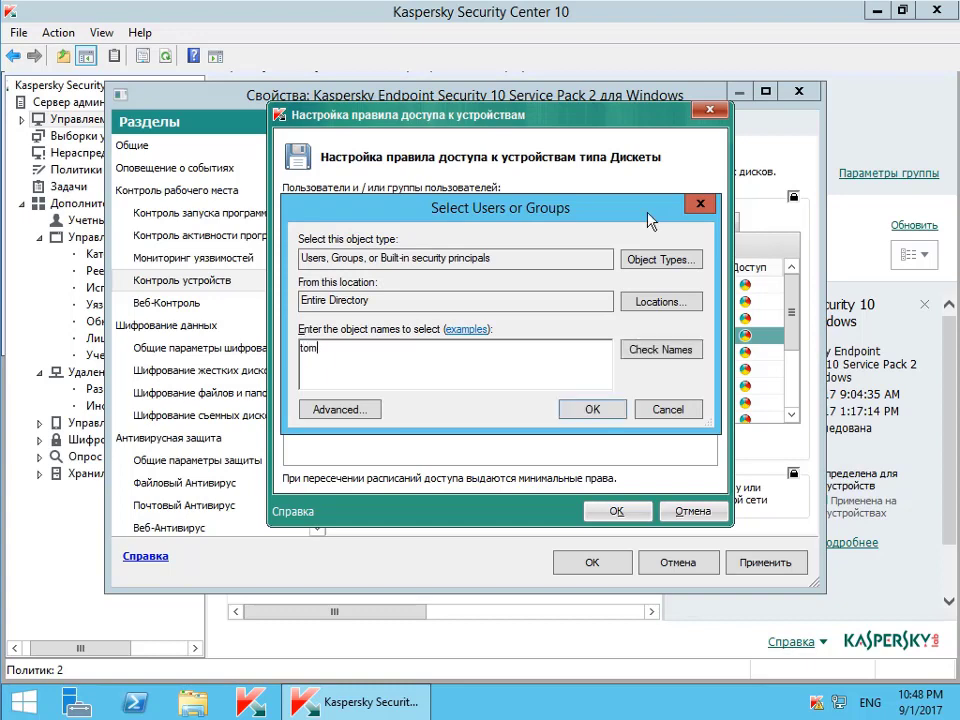
left_click(592, 409)
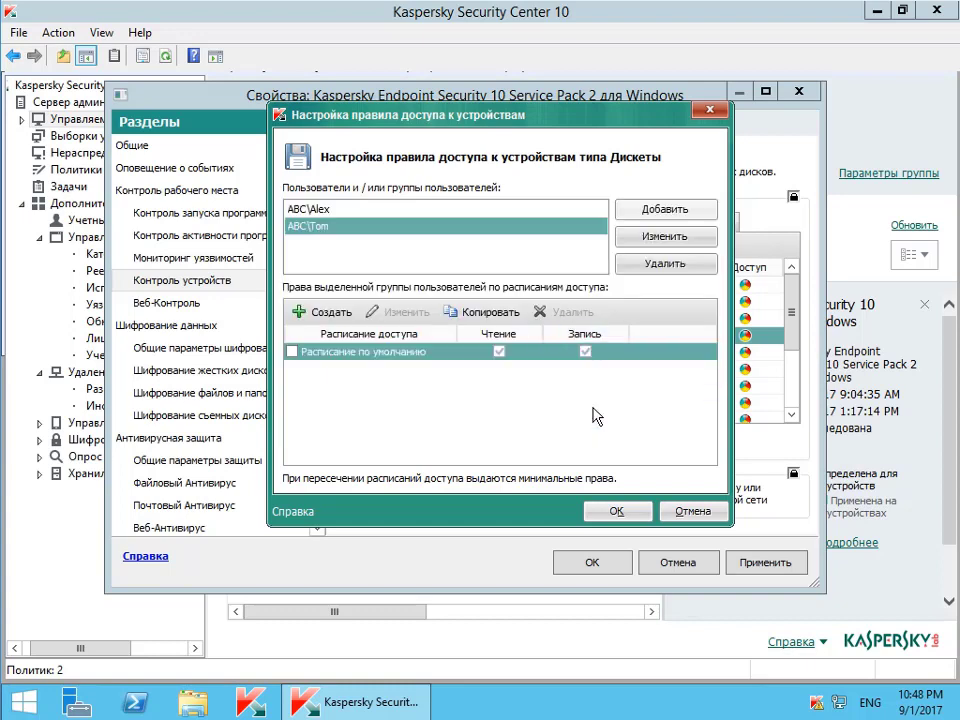
- Enable the default schedule for the second user with both read and write permissions cleared, and compare both users' floppy rights
left_click(292, 352)
left_click(499, 352)
left_click(585, 352)
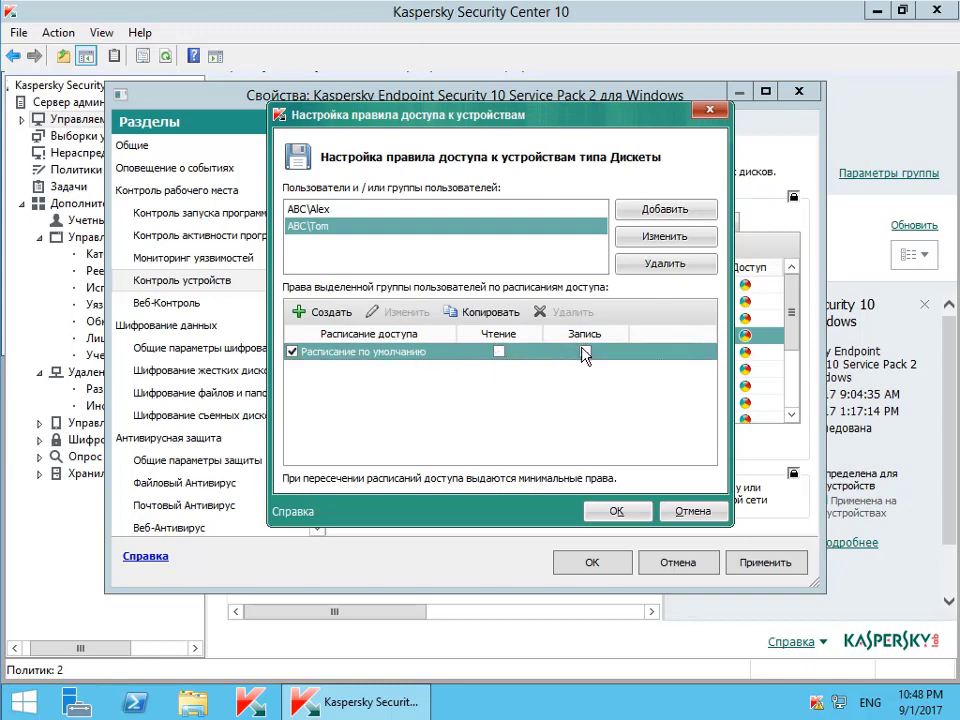
left_click(452, 210)
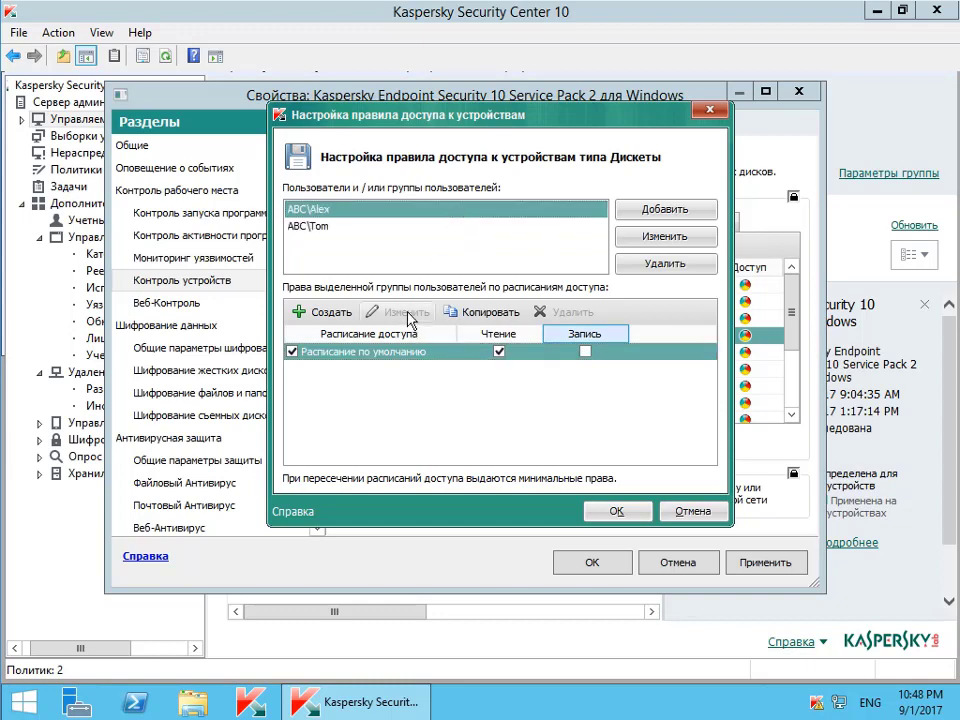
left_click(392, 231)
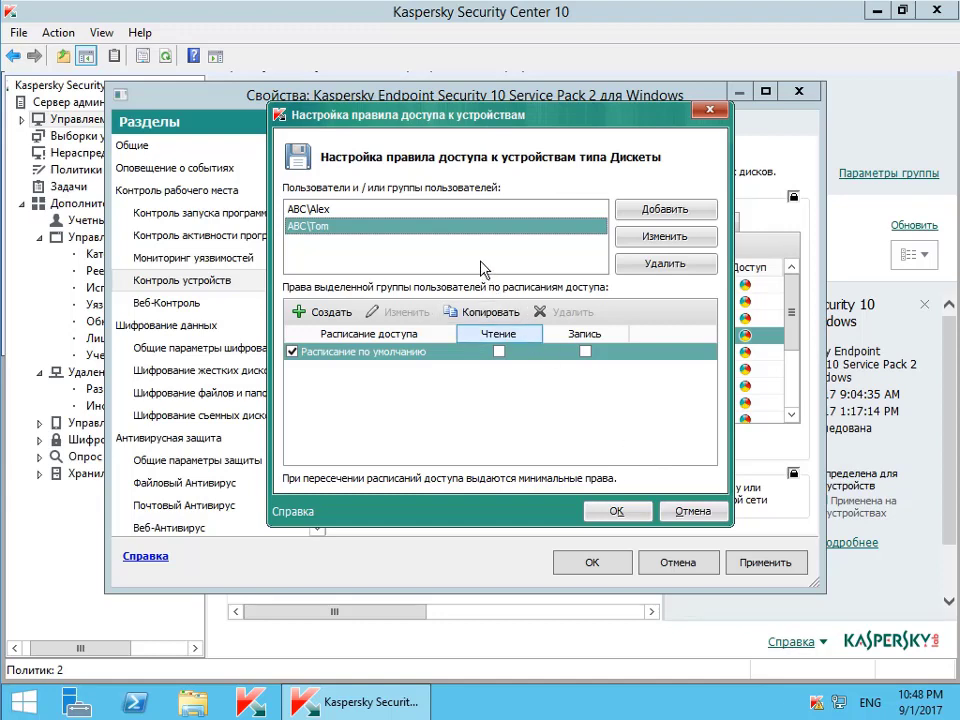
- Confirm the floppy access rule, apply the Device Control changes and close the policy properties
left_click(612, 512)
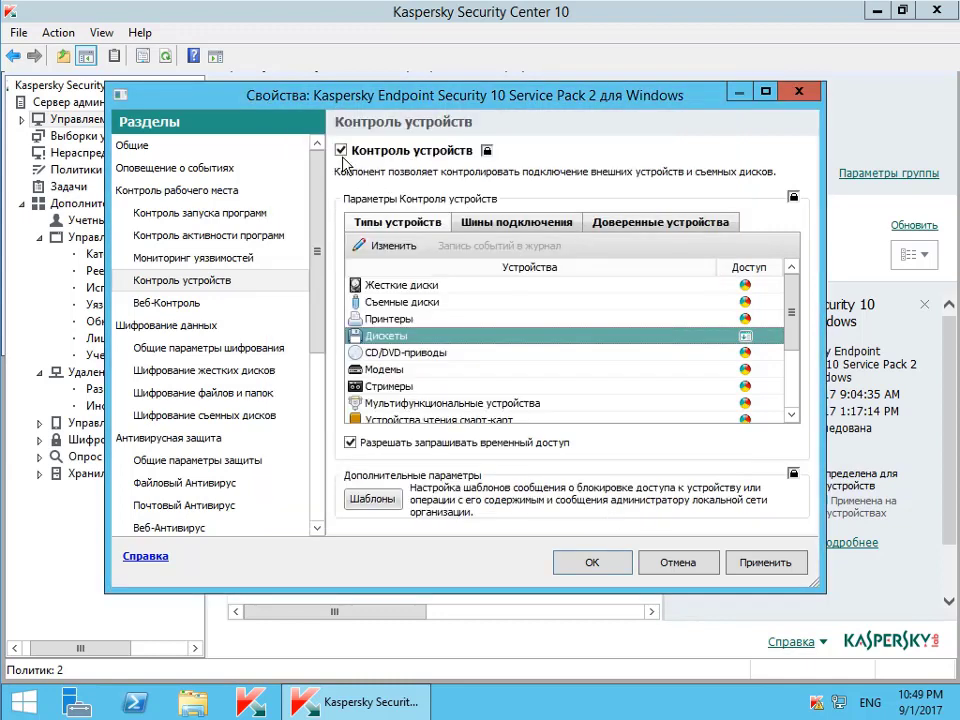
left_click(789, 566)
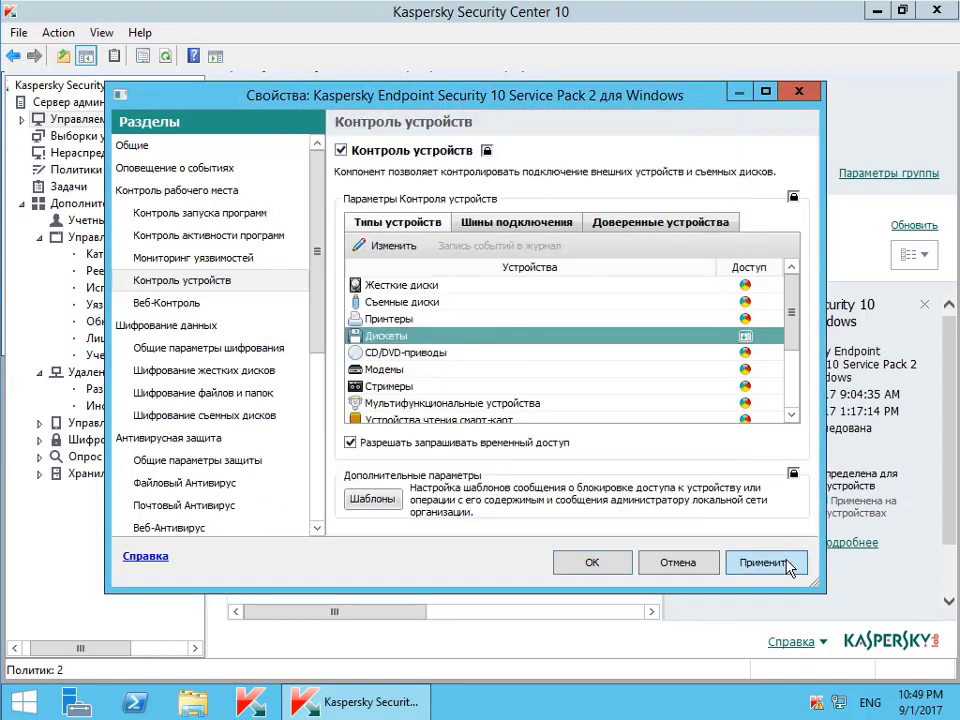
left_click(584, 566)
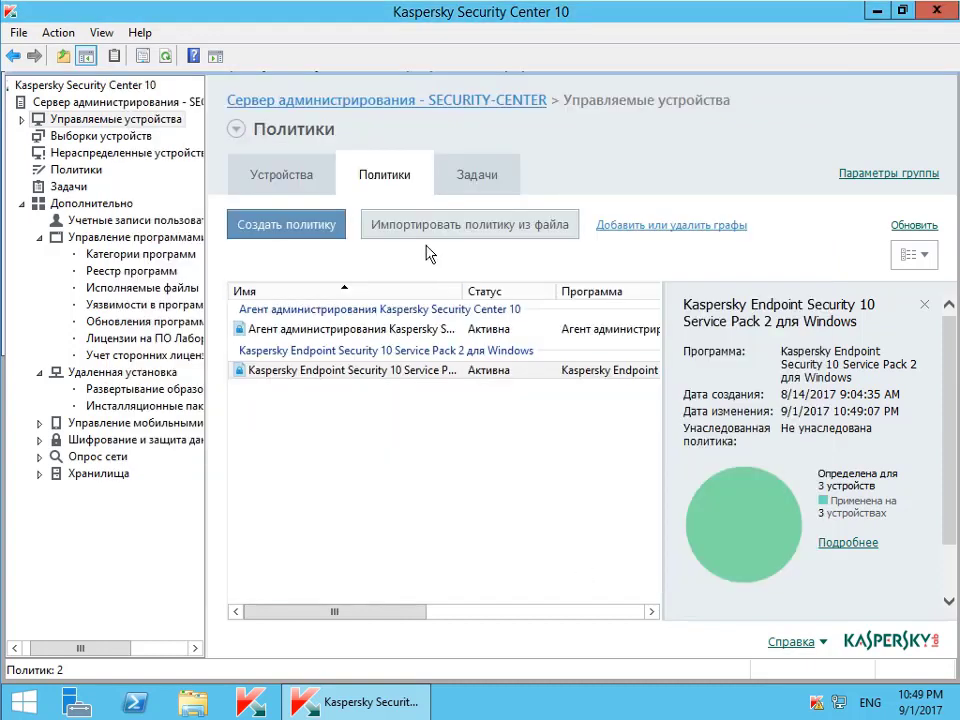
- Find PC1 among the devices of the Workstations > Desktops group and force its synchronization with the server
left_click(301, 188)
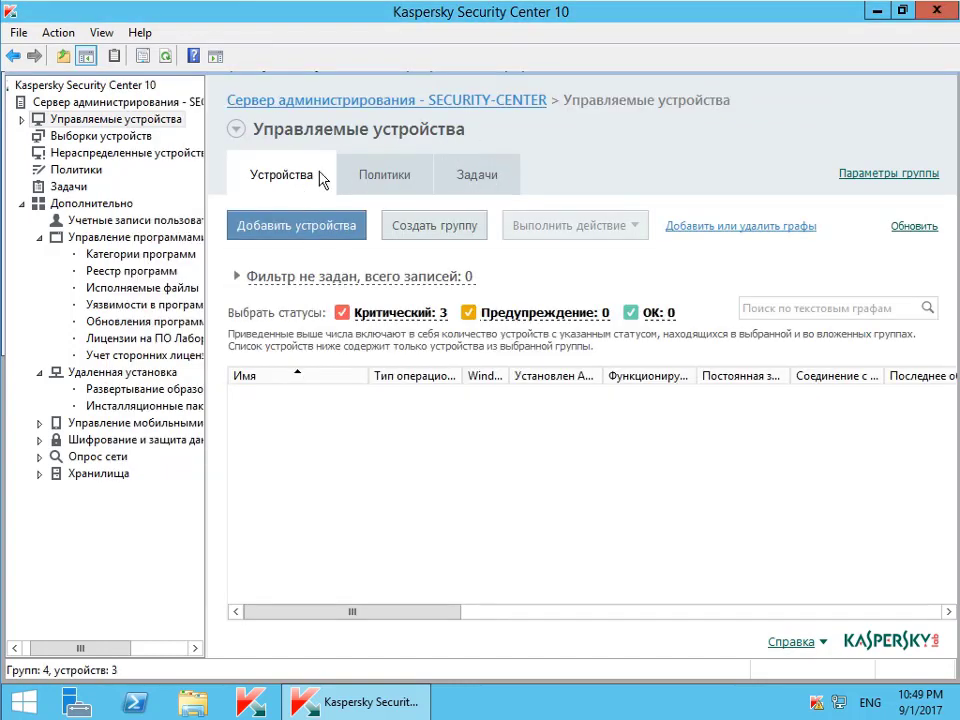
left_click(22, 119)
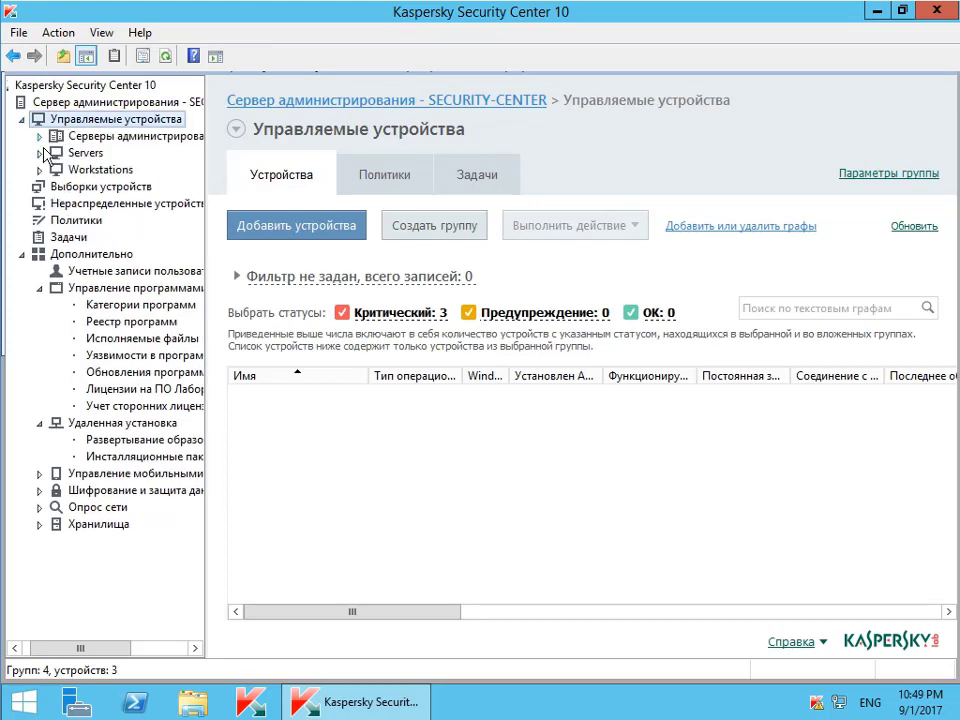
left_click(40, 170)
left_click(94, 205)
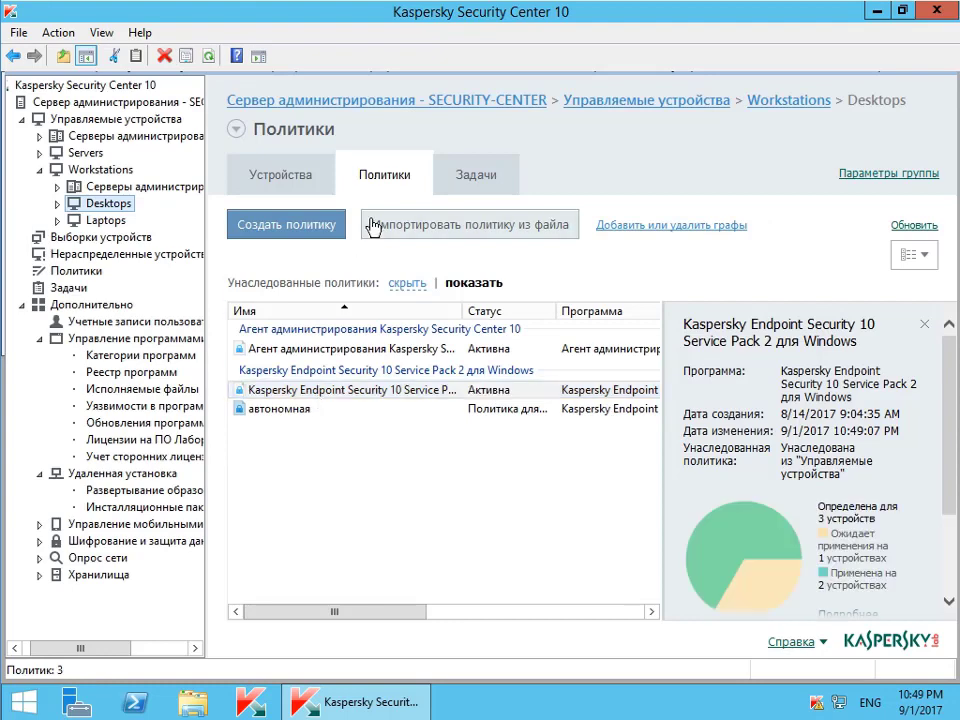
left_click(307, 187)
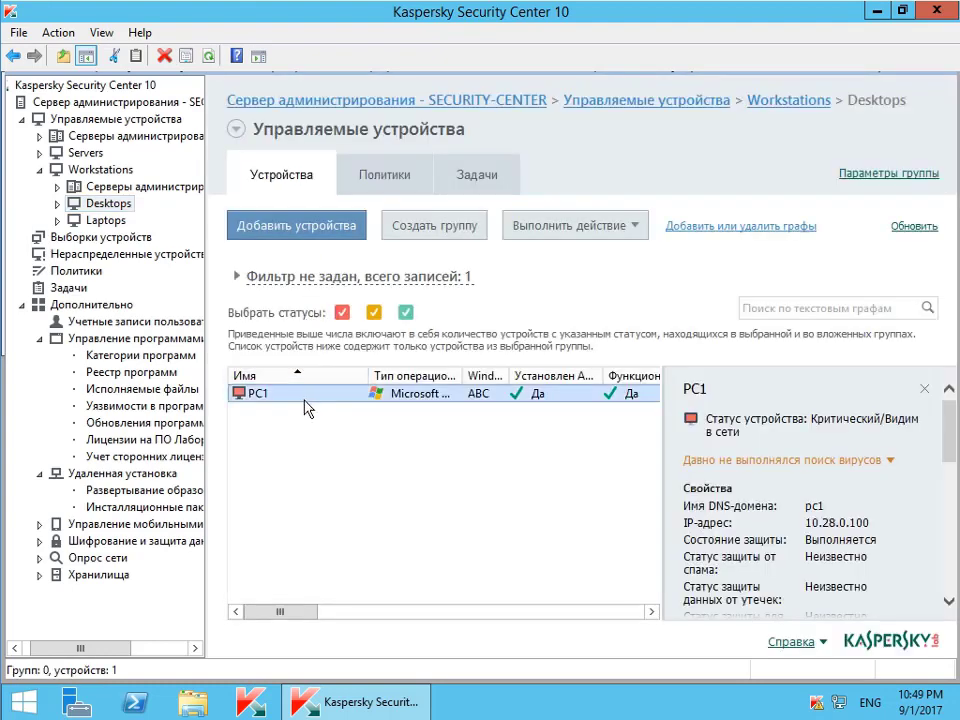
right_click(306, 404)
mouse_move(401, 270)
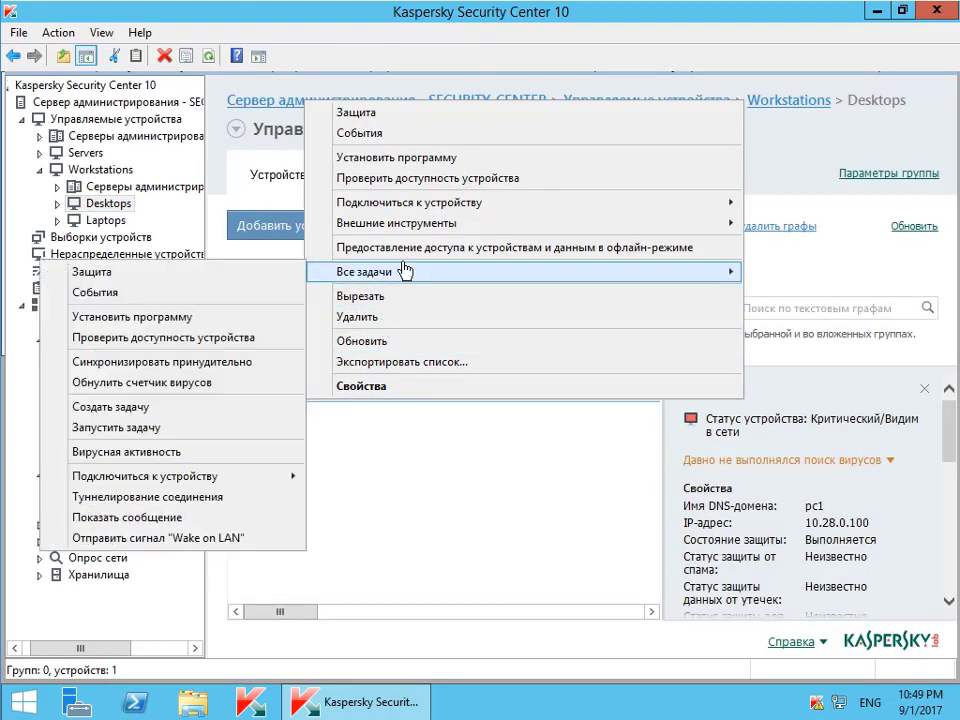
left_click(195, 362)
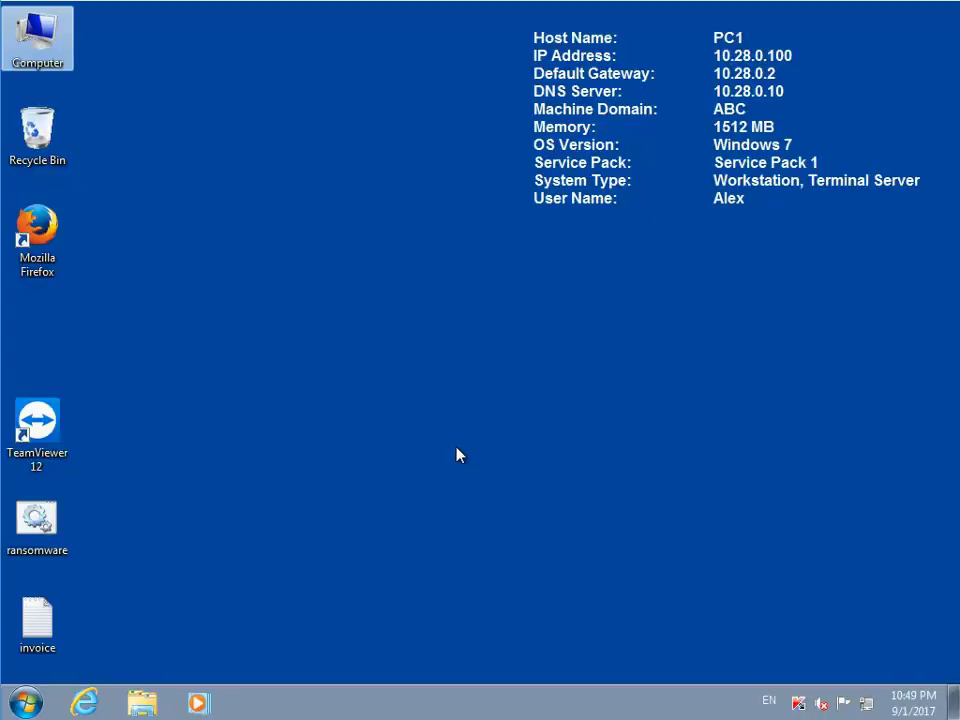
- Switch to PC1, open Floppy Disk Drive (A:), try to create a new text document there, and dismiss the resulting messages
double_click(30, 42)
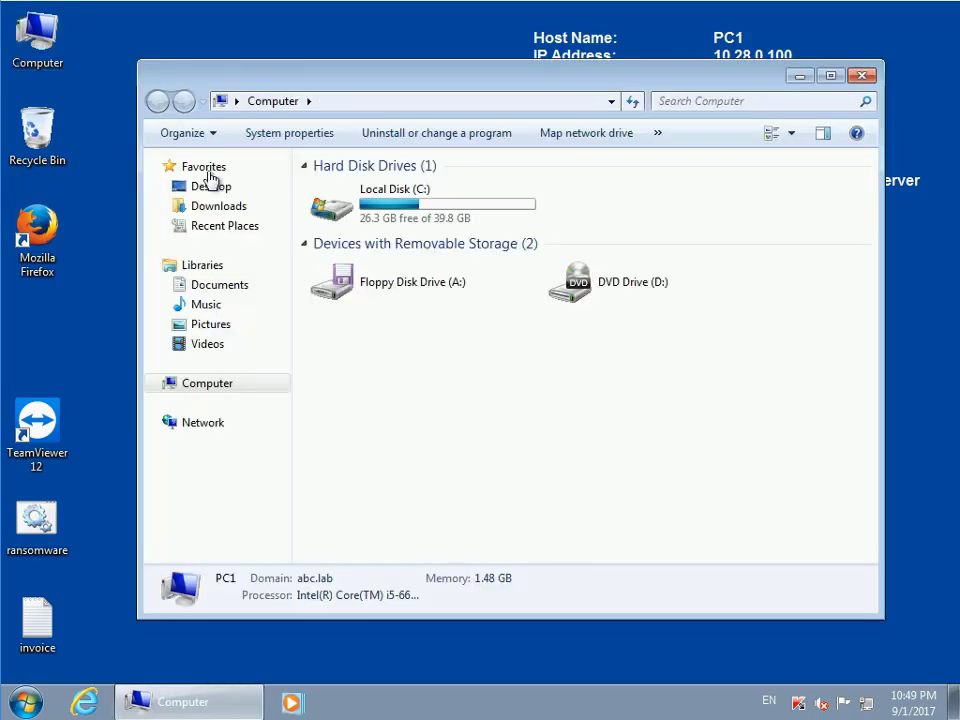
left_click(347, 284)
double_click(347, 284)
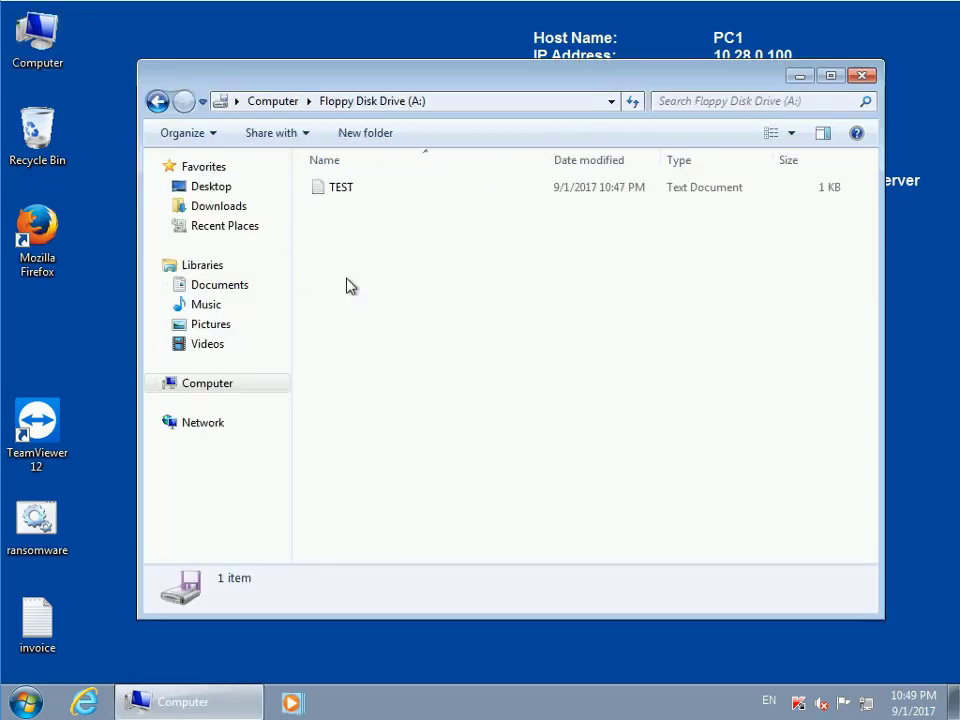
right_click(348, 283)
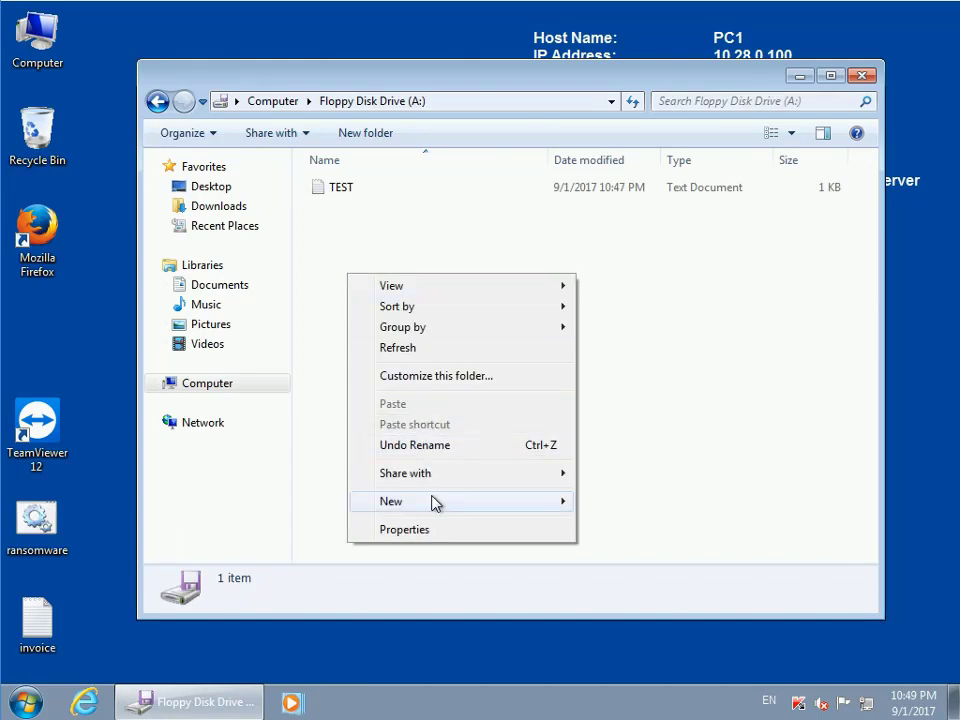
mouse_move(431, 502)
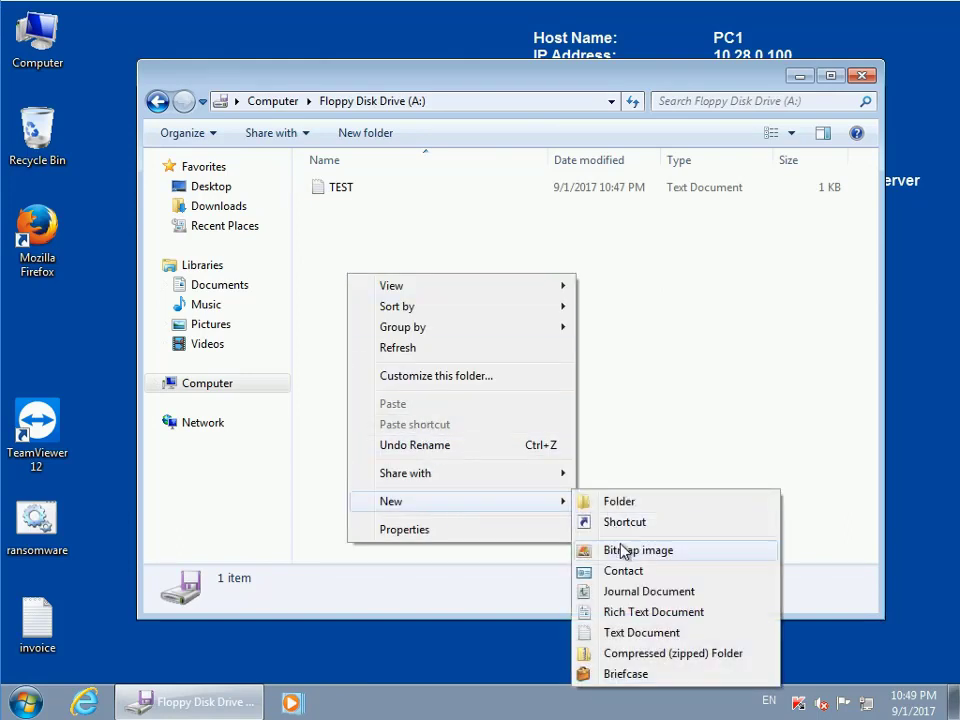
left_click(636, 633)
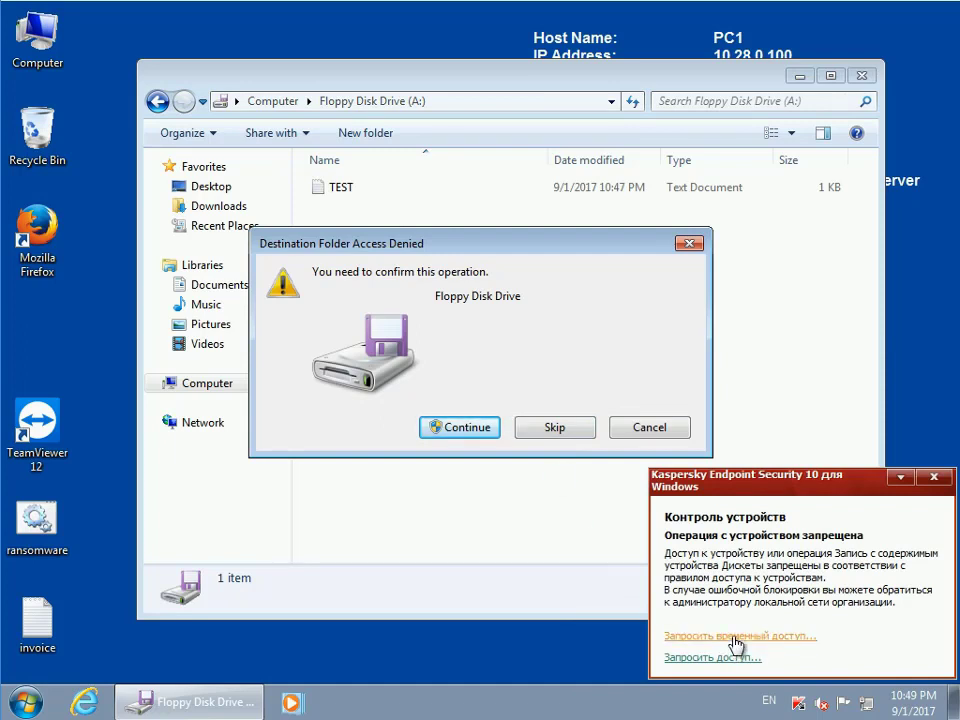
left_click(934, 479)
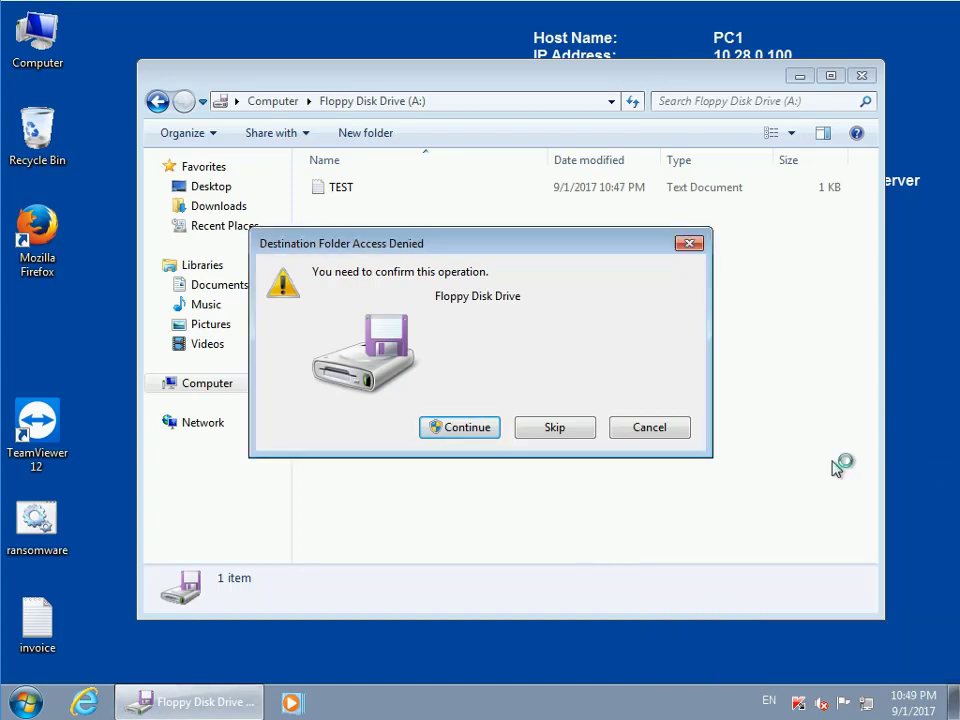
left_click(676, 434)
- Try to save the TEST file on the floppy with 3333 appended, and close it without saving along with the folder window
left_click(322, 190)
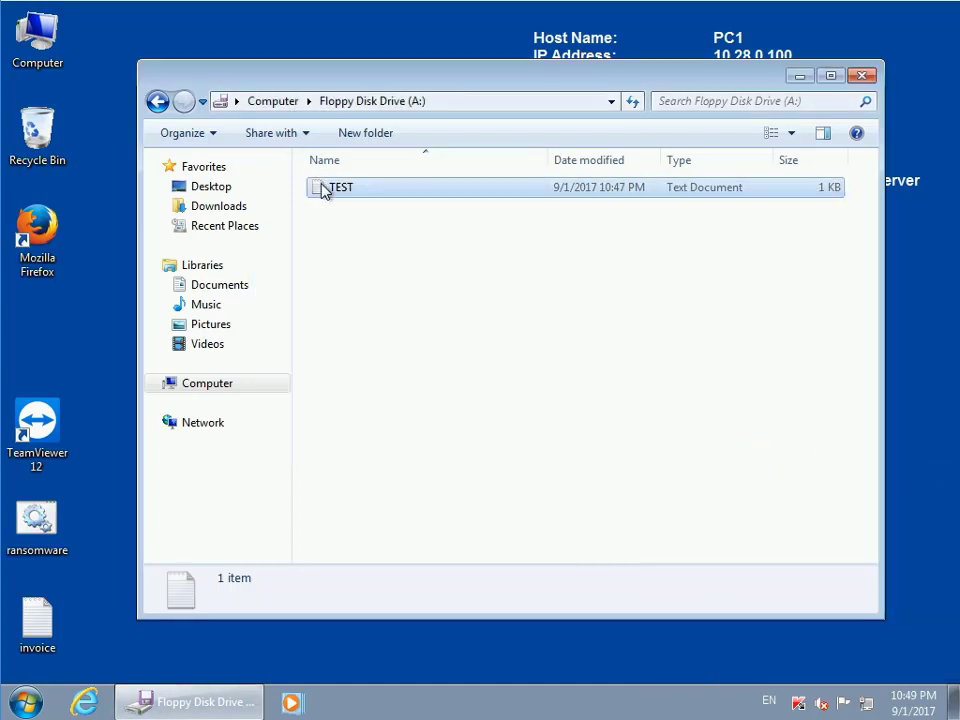
double_click(322, 190)
left_click(199, 103)
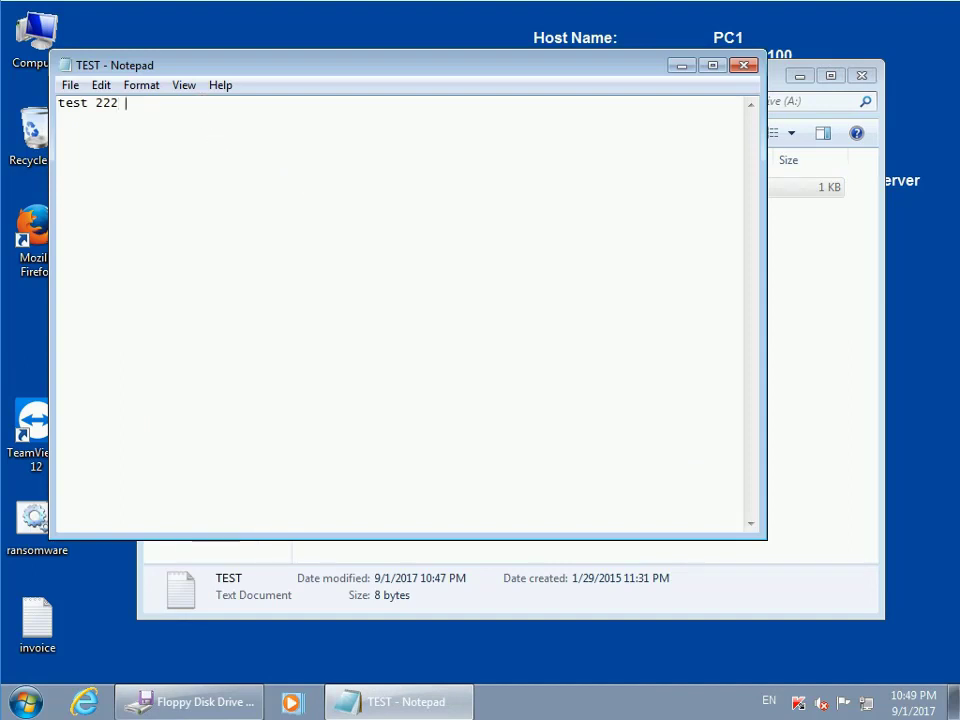
type("3333")
left_click(70, 86)
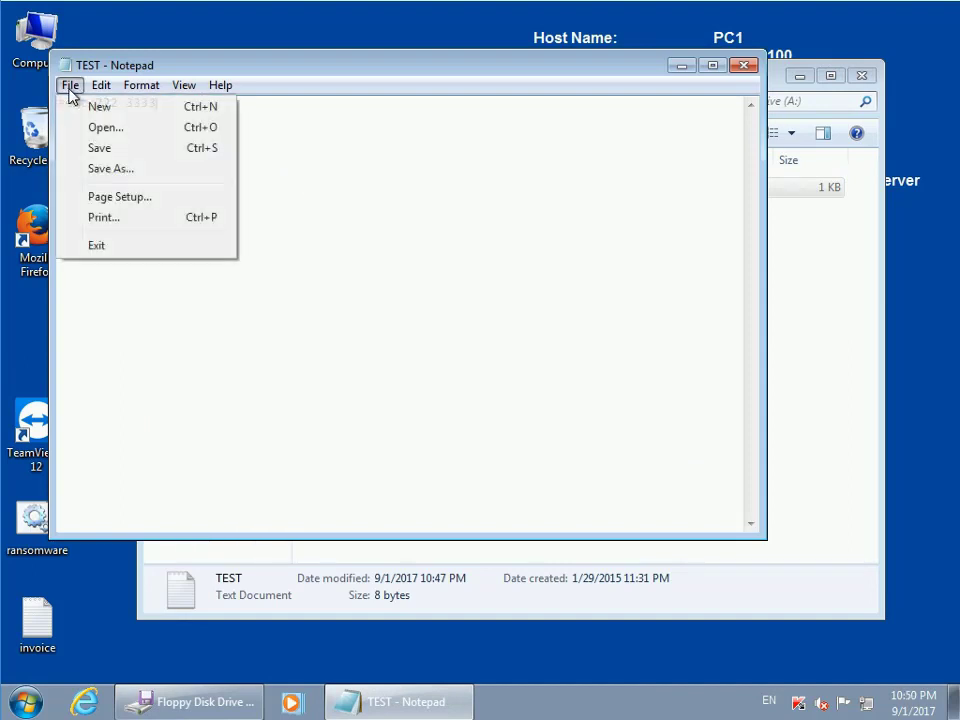
left_click(92, 148)
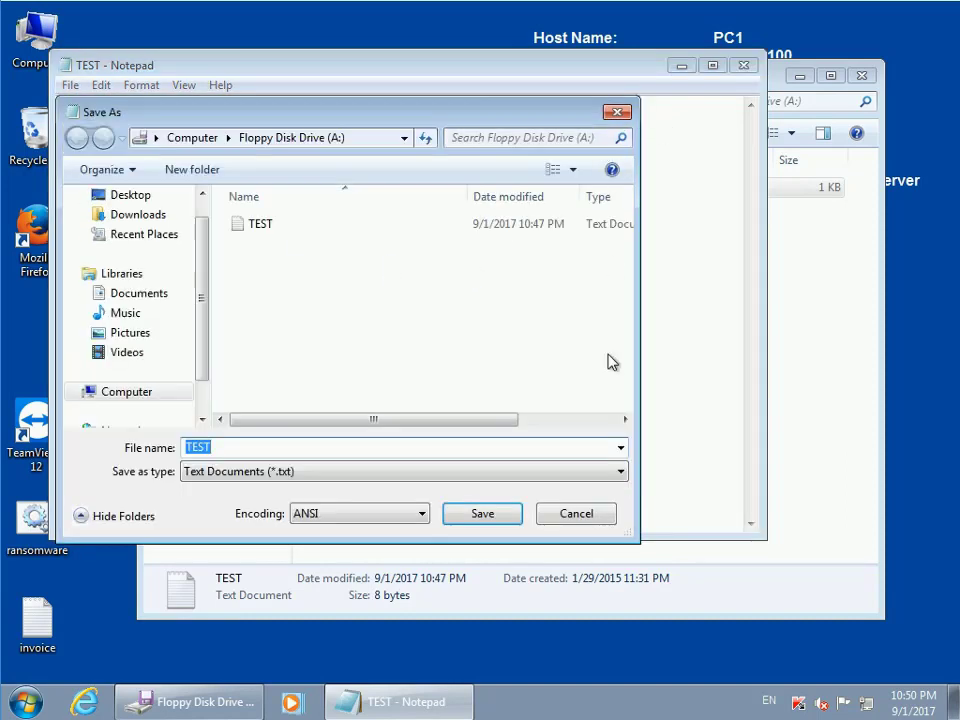
left_click(576, 514)
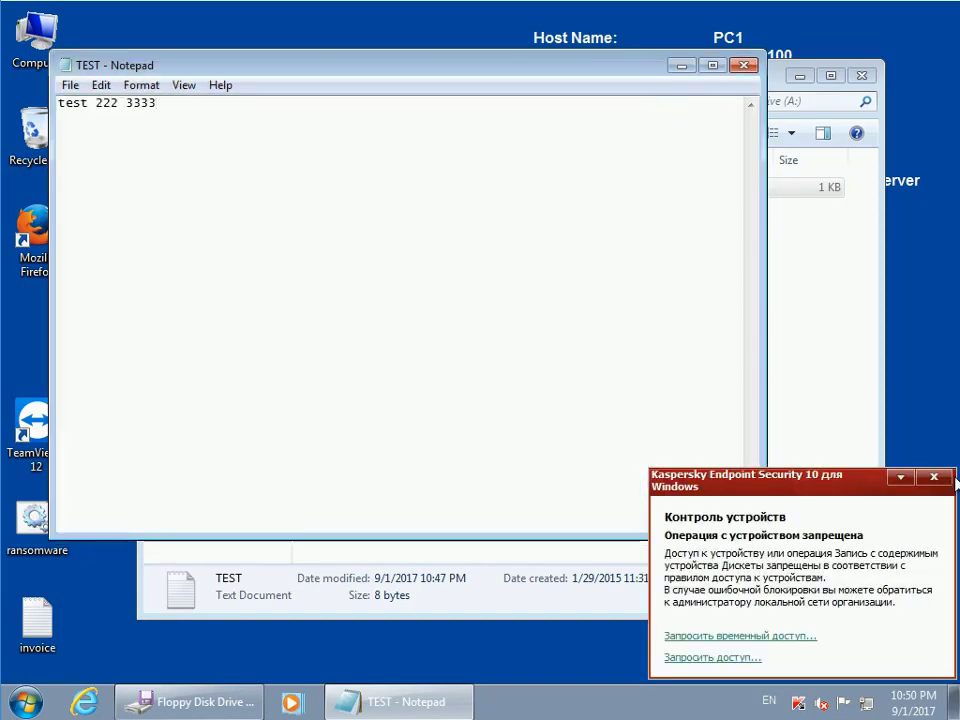
left_click(934, 477)
left_click(750, 68)
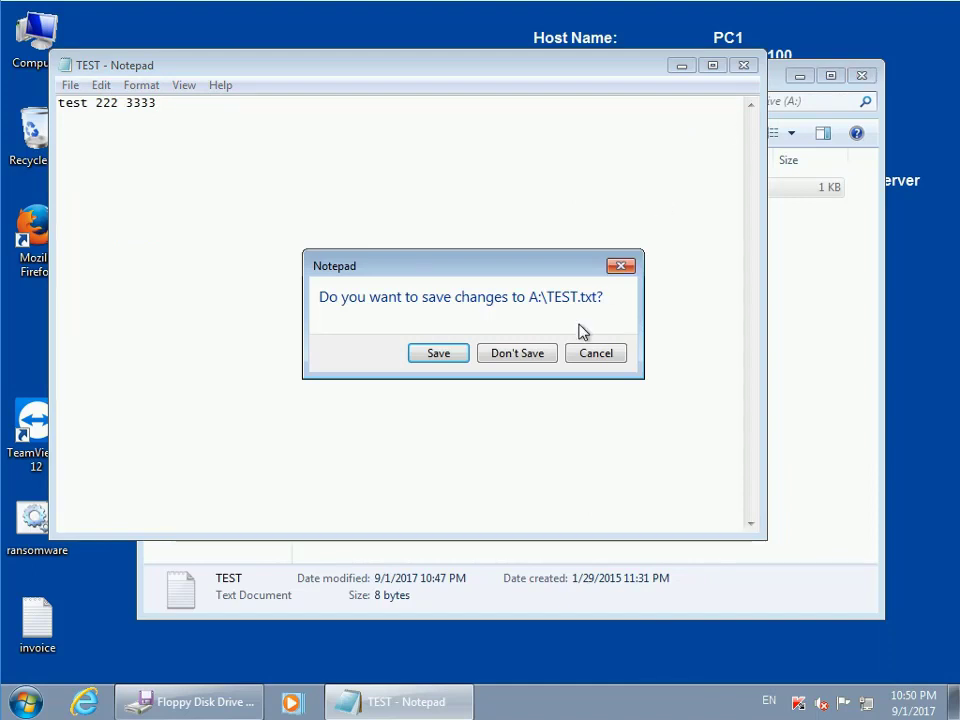
left_click(546, 355)
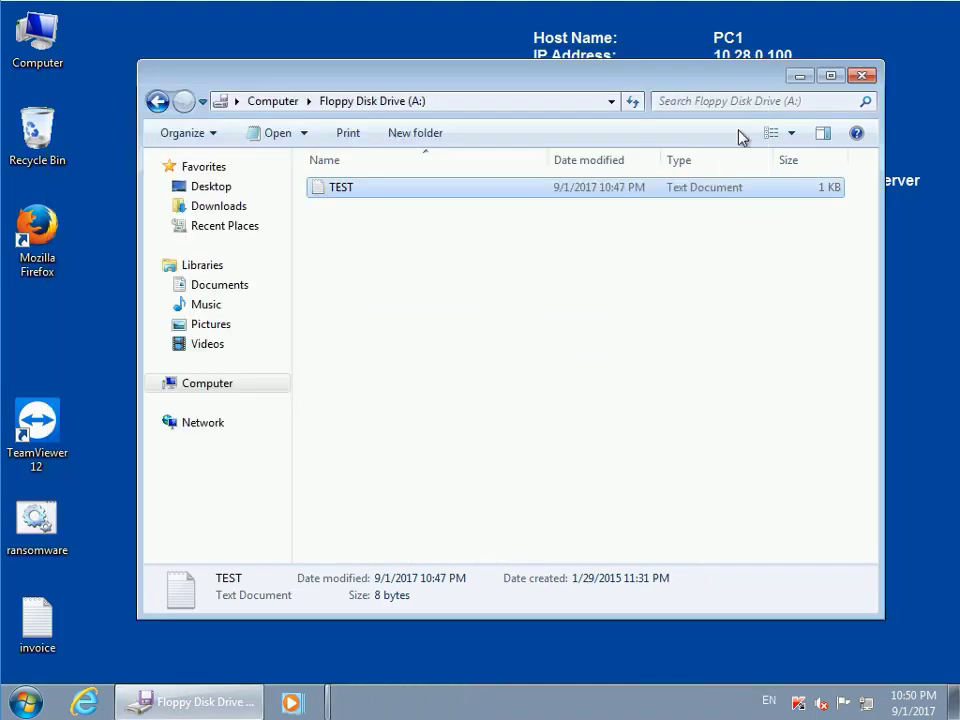
left_click(861, 75)
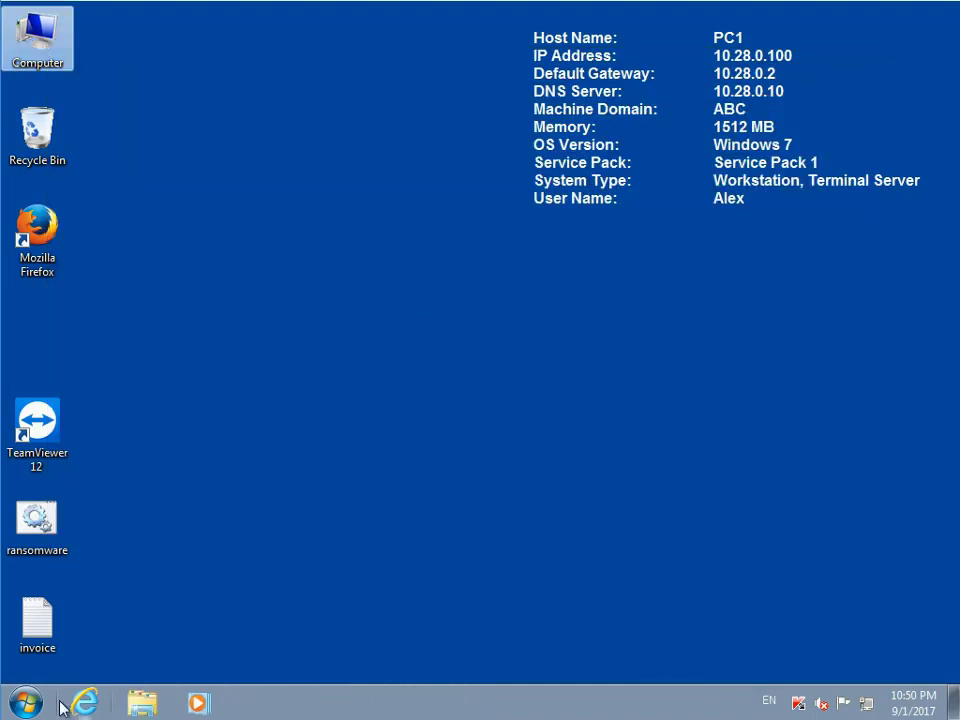
- Log the current user off PC1
left_click(25, 702)
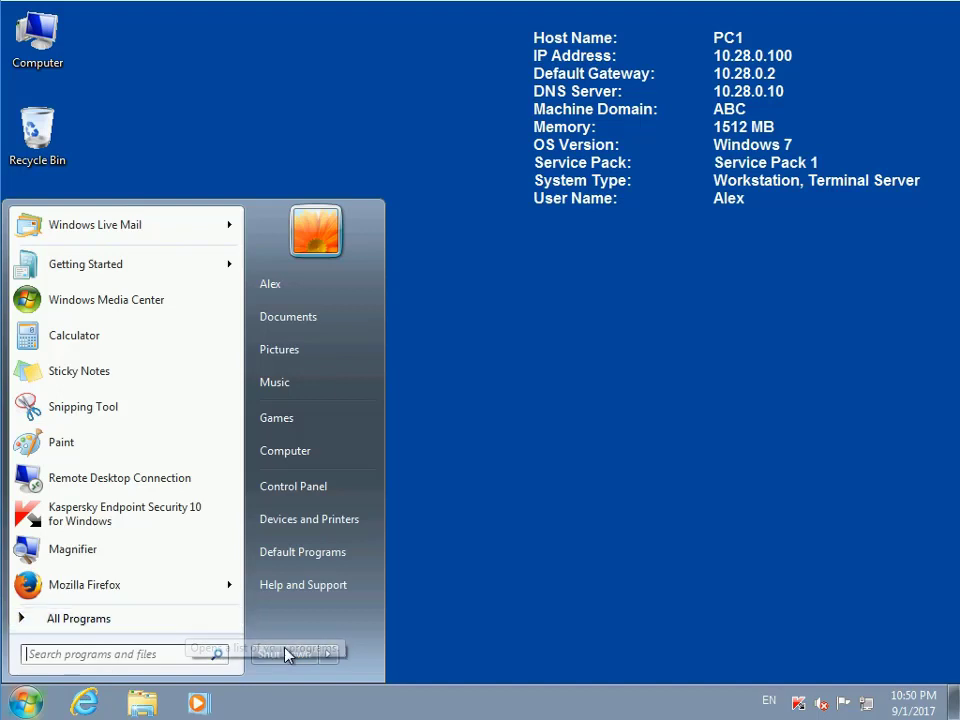
left_click(327, 655)
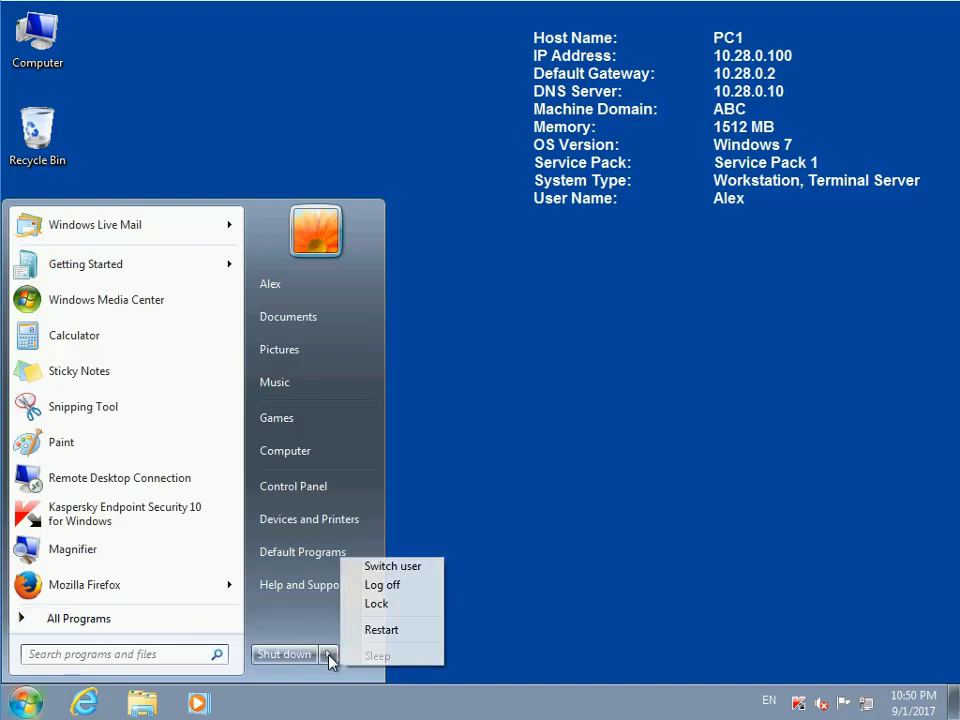
left_click(393, 589)
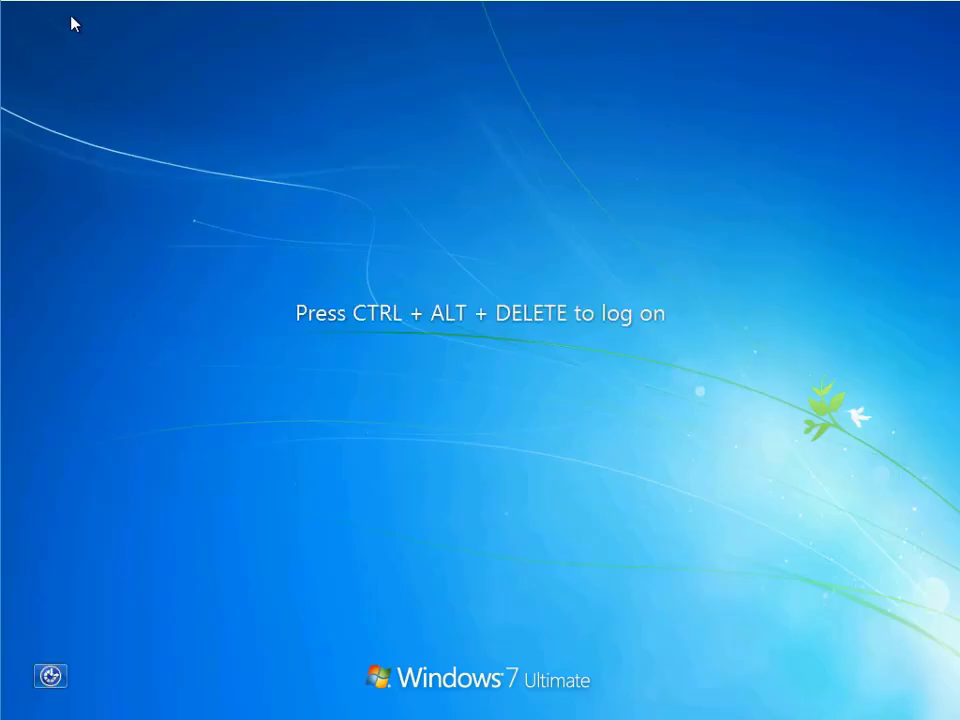
- Log on to PC1 in the ABC domain as the second user, entering that user's name and account password
key("ctrl+alt+Delete")
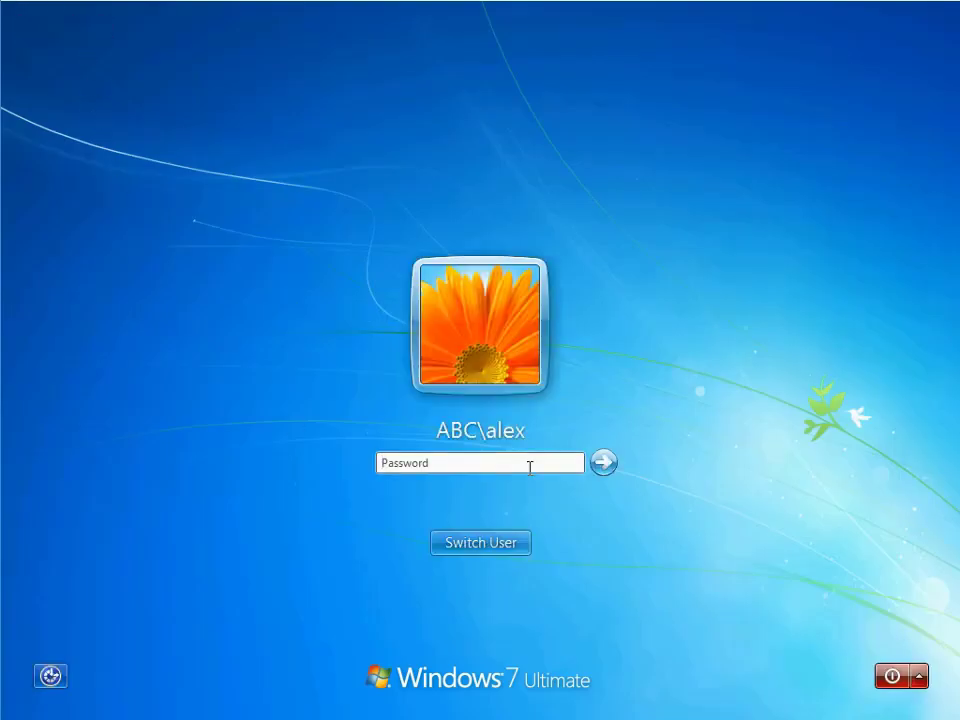
left_click(510, 543)
left_click(566, 408)
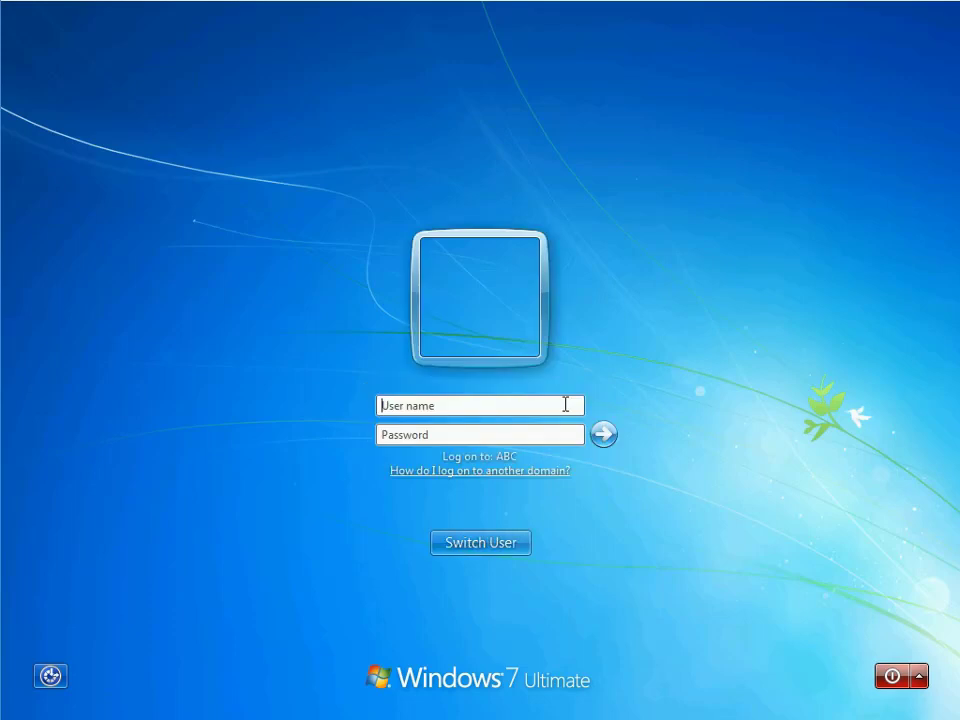
type("tom")
key("Tab")
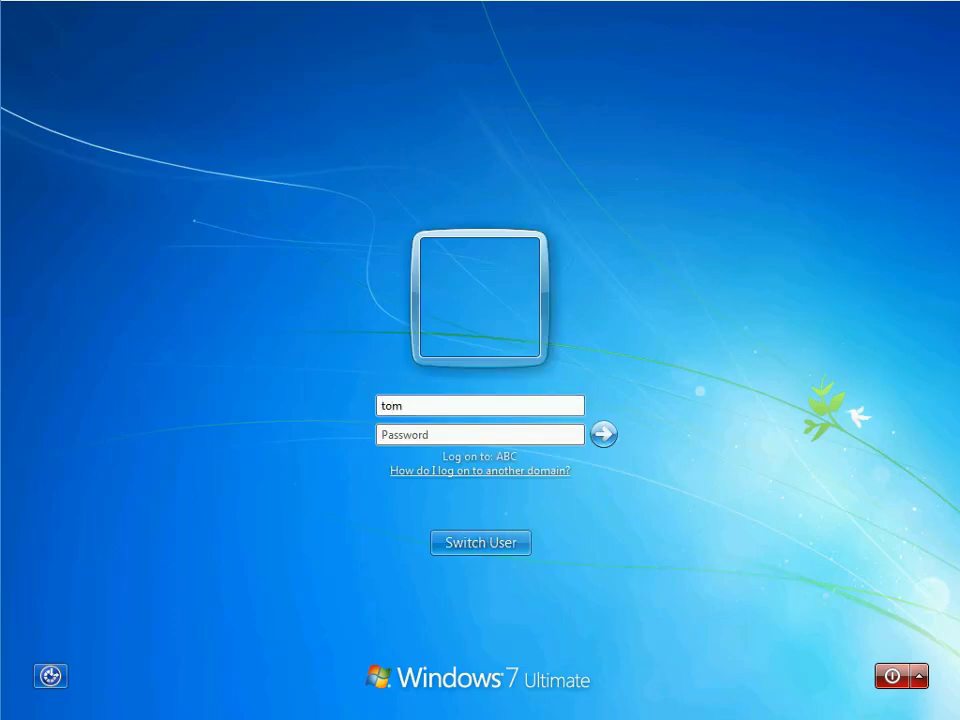
type("•••••••••")
key("Return")
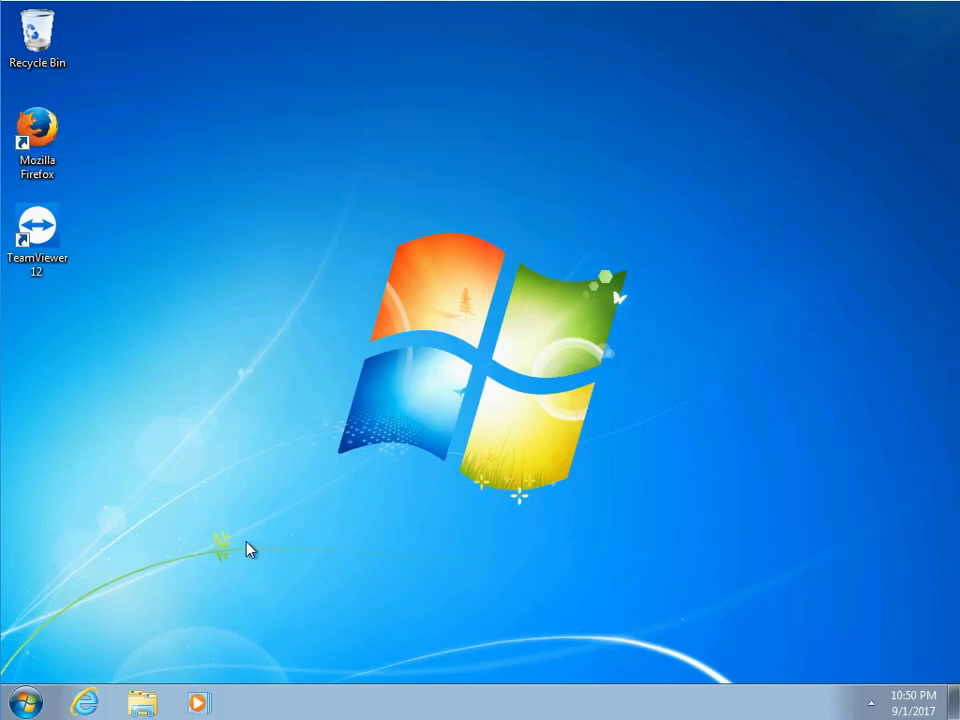
- Try to open Floppy Disk Drive (A:) from Computer under the second user's account
left_click(143, 703)
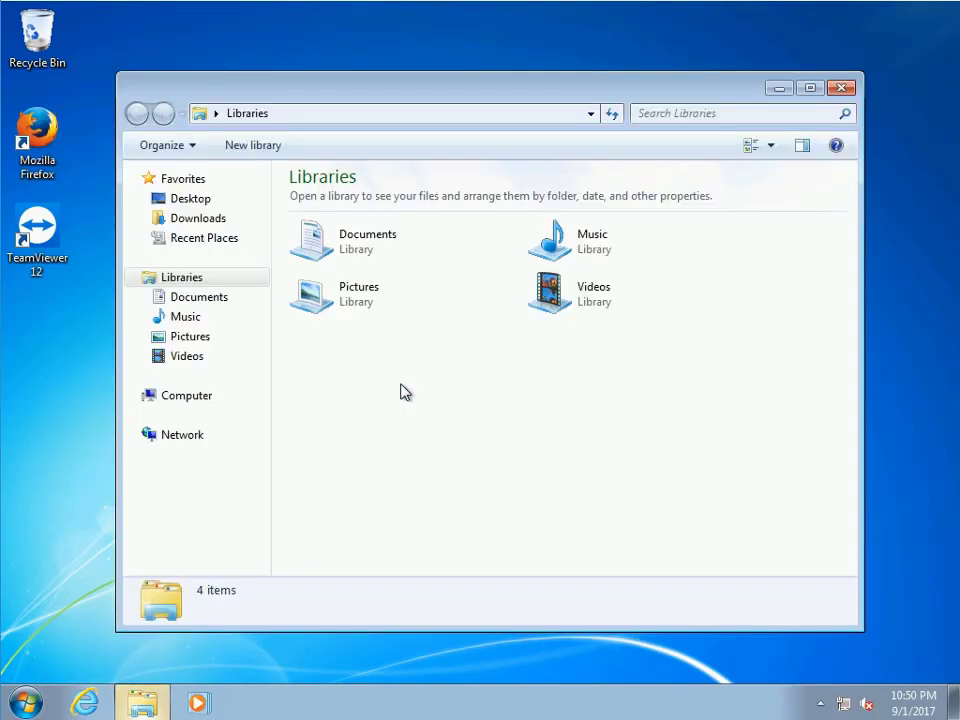
left_click(190, 396)
left_click(330, 302)
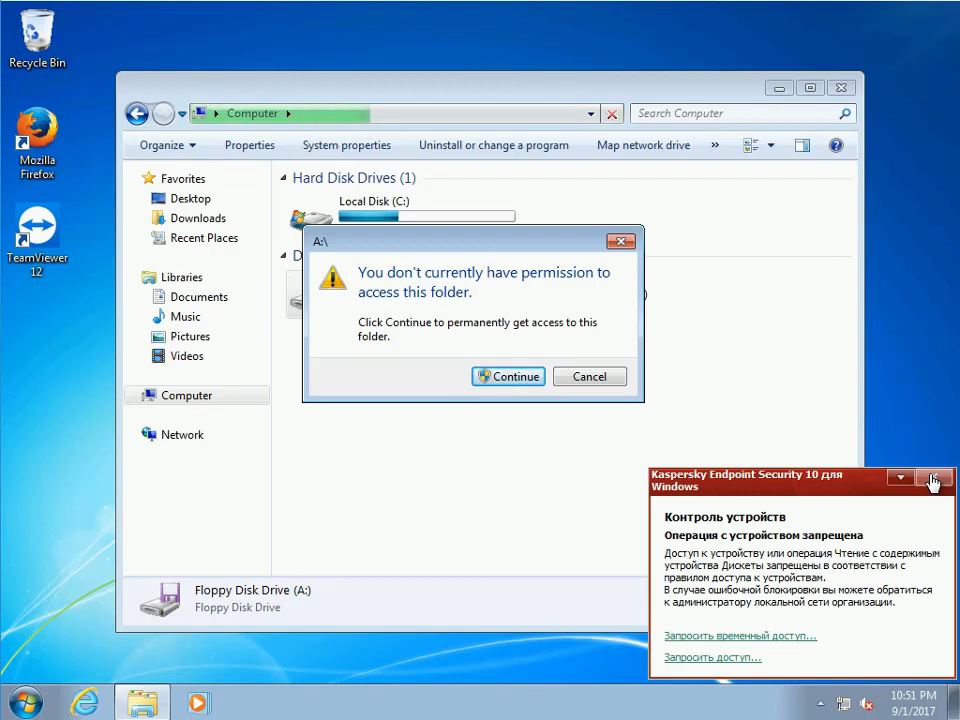
- Dismiss the Device Control notification, cancel the request for floppy access and close the Computer window
left_click(931, 481)
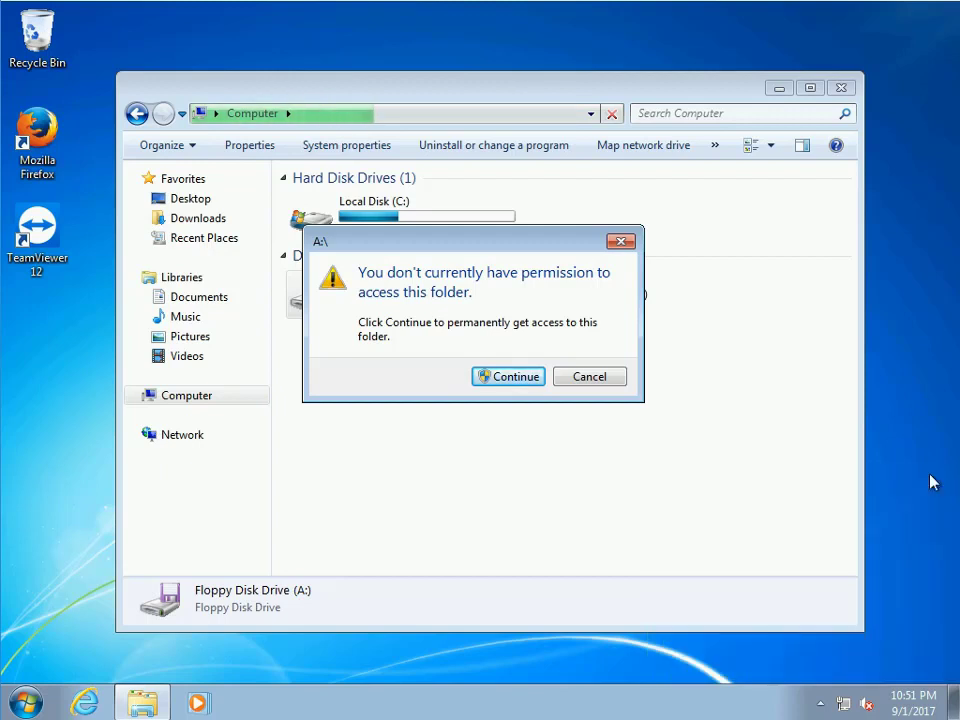
left_click(604, 377)
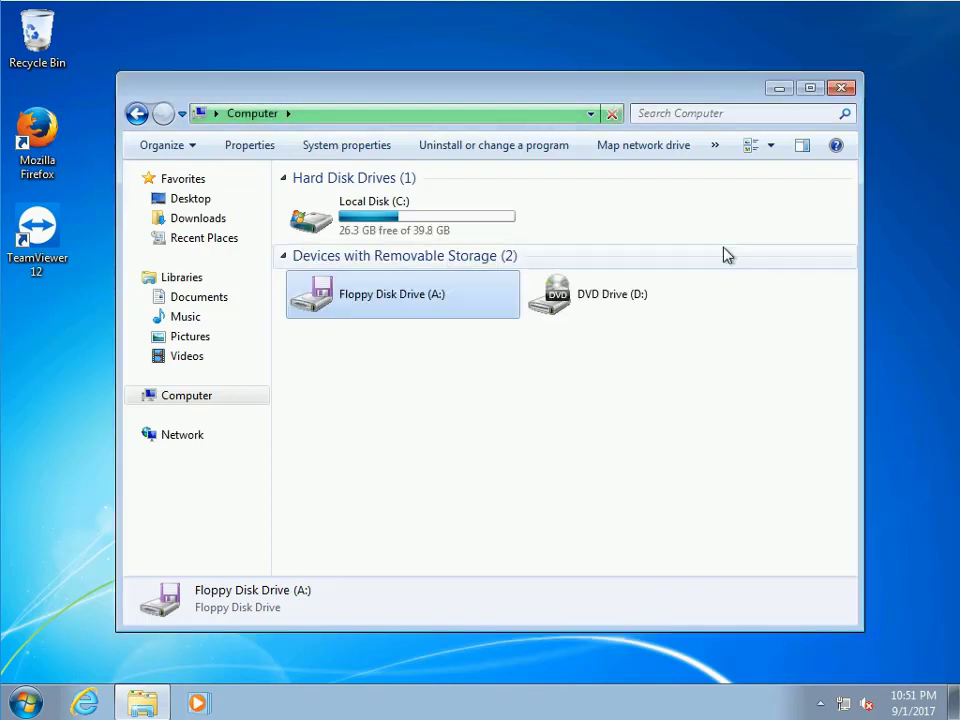
left_click(841, 88)
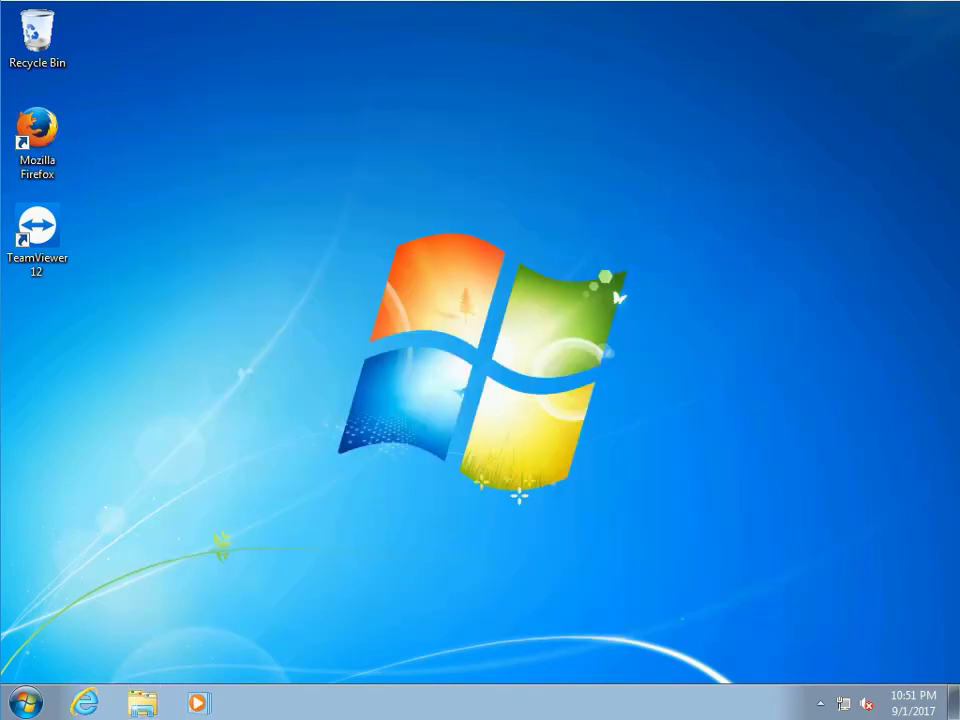
- Search for Notepad with "note" and choose to run it as a different user
right_click(20, 700)
left_click(15, 703)
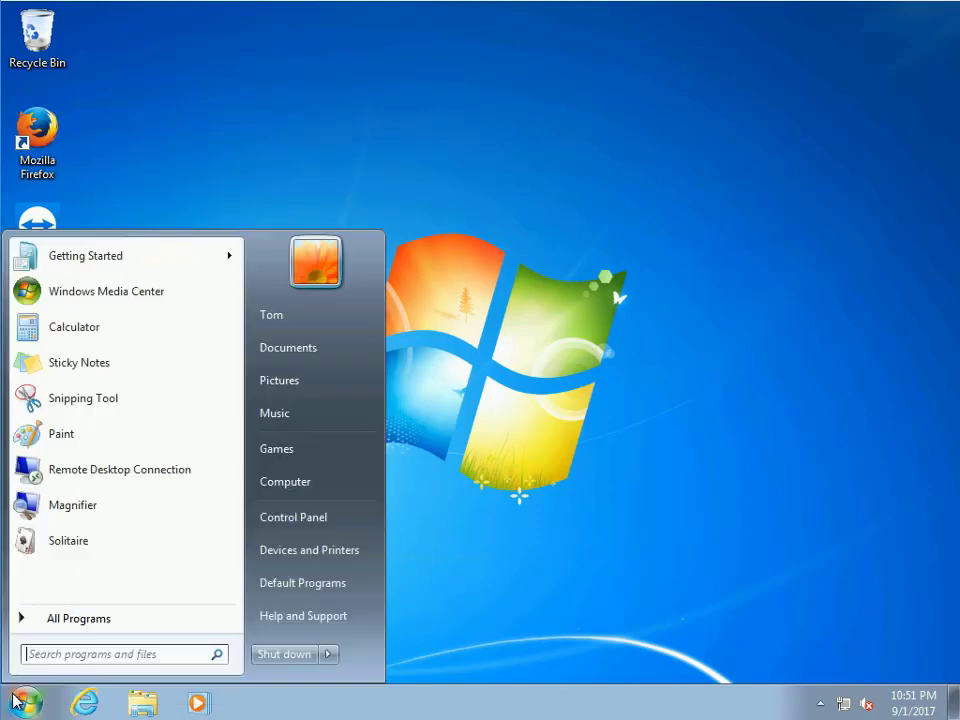
left_click(41, 656)
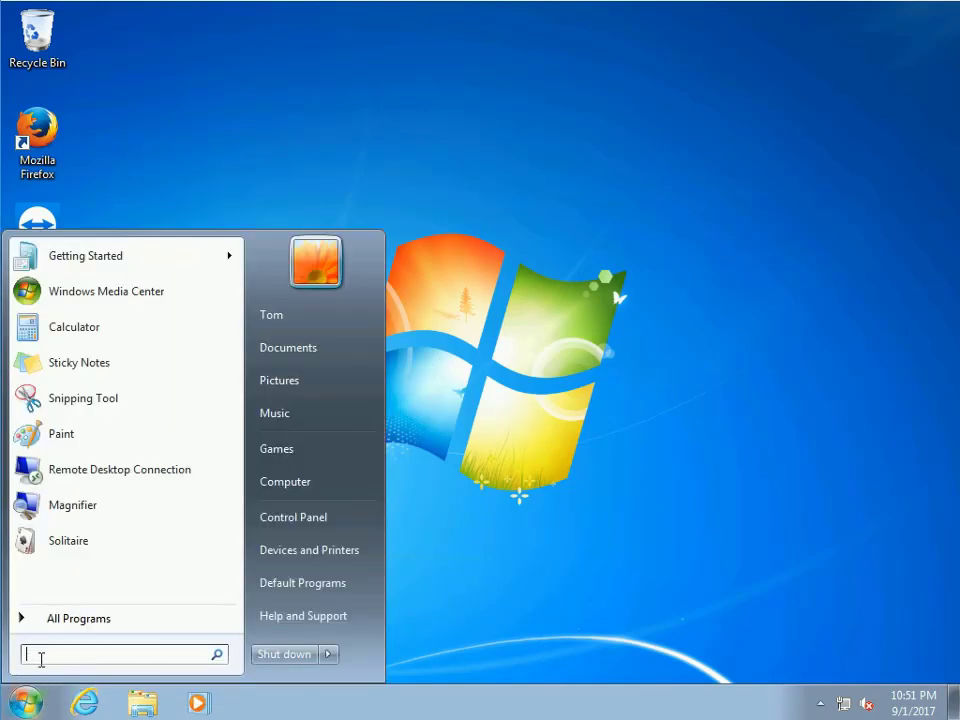
type("note")
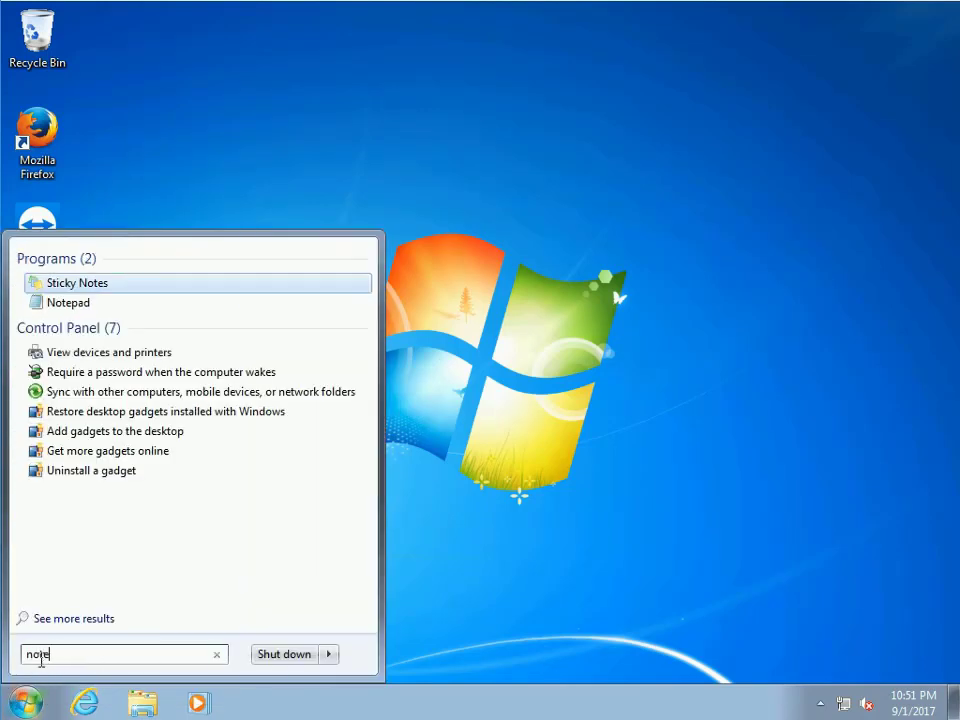
right_click(83, 315)
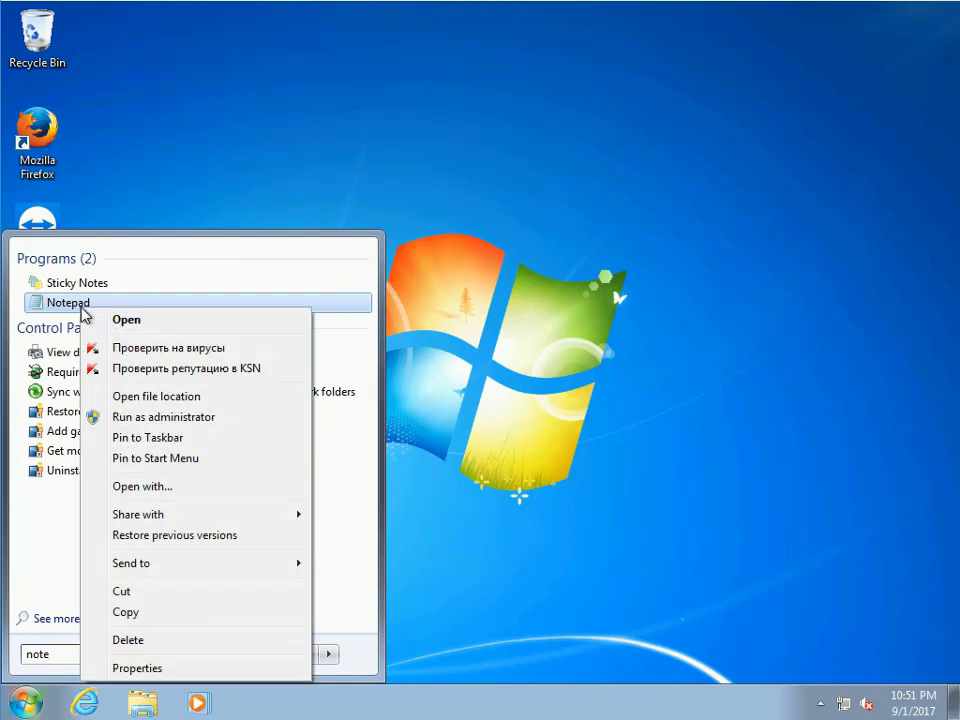
right_click(68, 305, "shift")
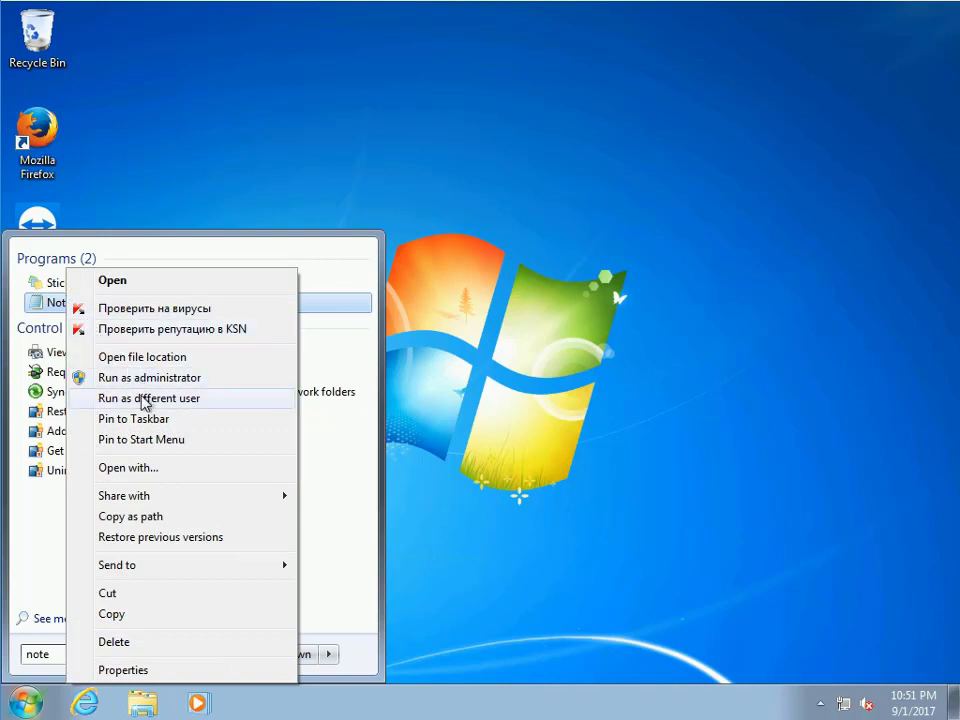
left_click(145, 400)
- Start Notepad as administrator in the ABC domain, entering the account password
left_click(474, 321)
type("a")
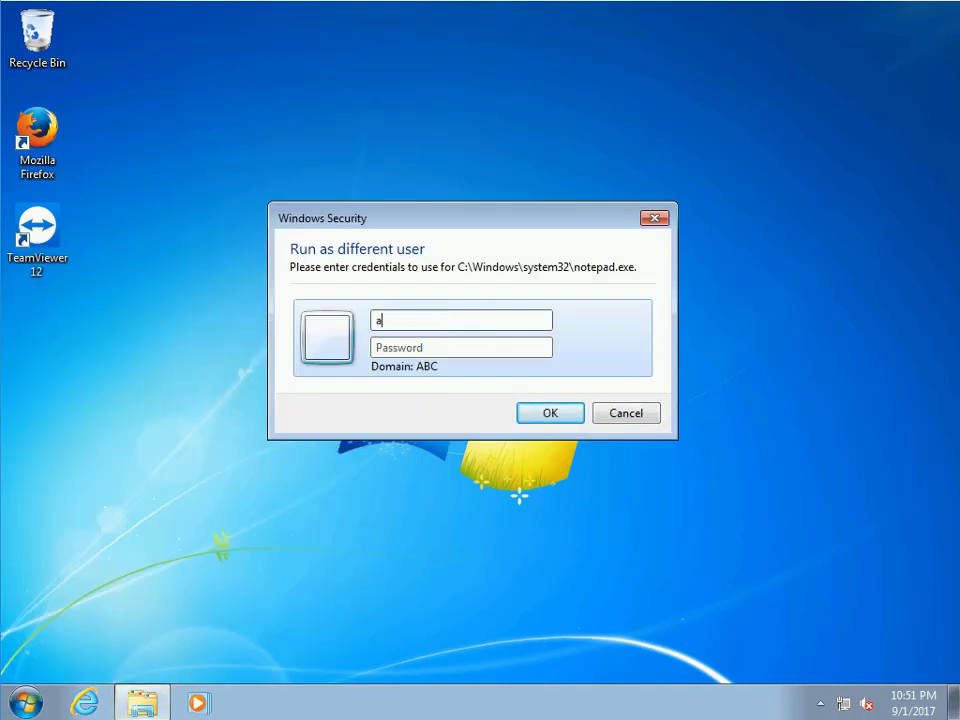
type("dministr")
type("ator")
left_click(433, 347)
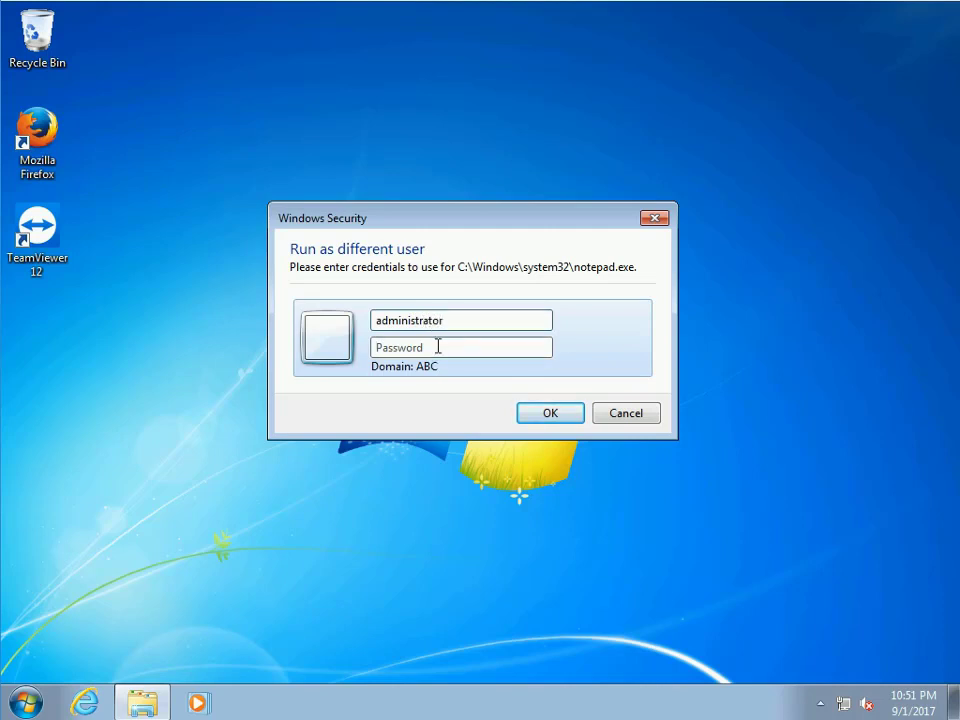
type("**********")
key("Return")
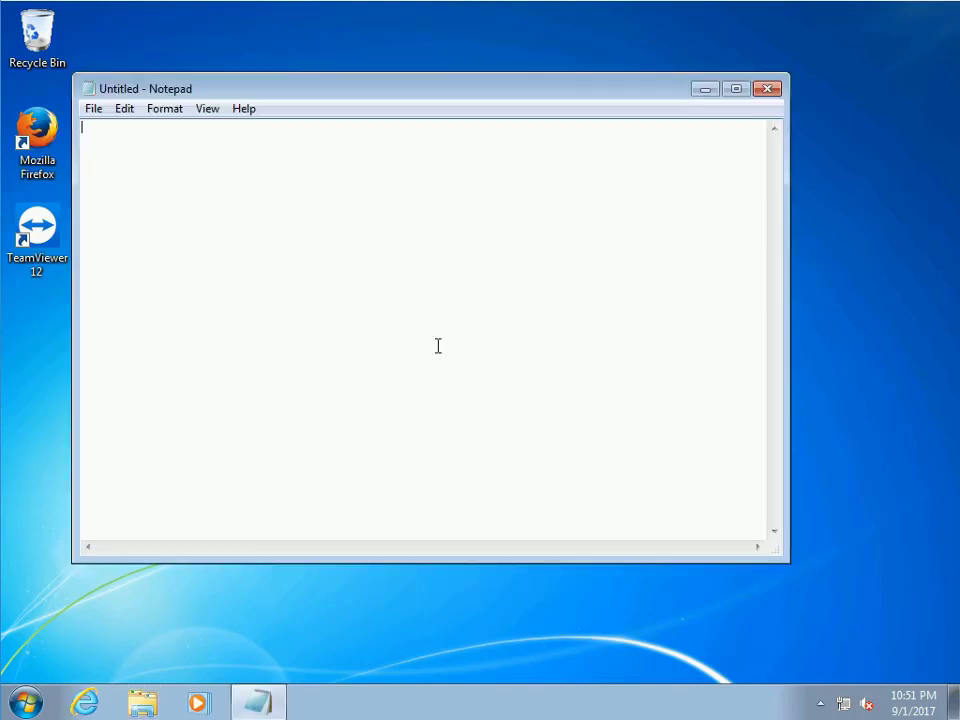
- Try to open Floppy Disk Drive (A:) from Notepad's Open dialog and cancel the permission request
left_click(95, 109)
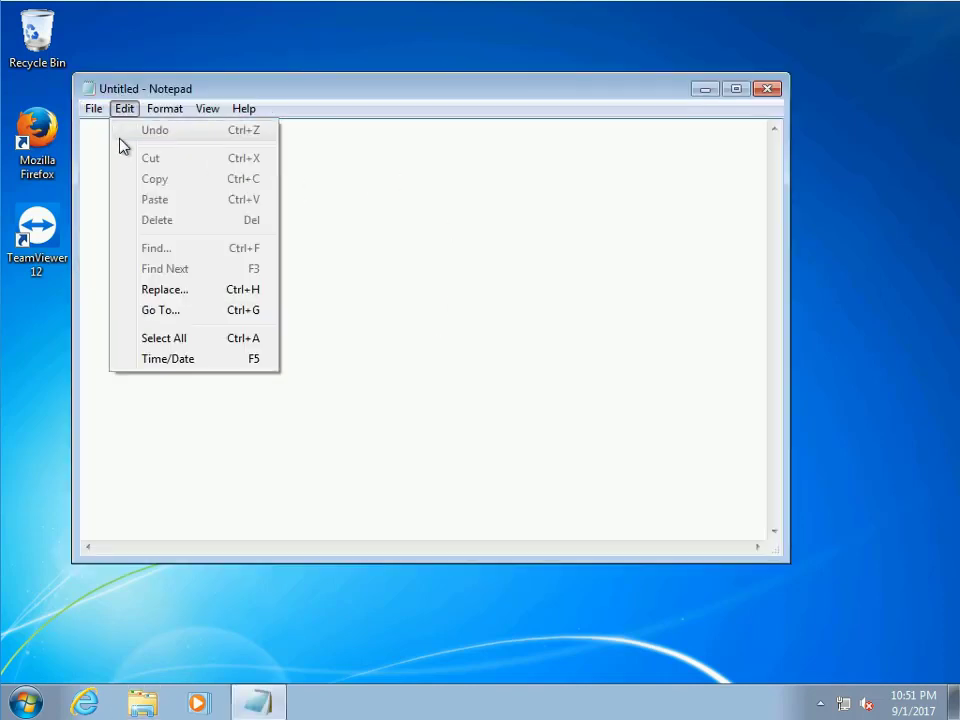
left_click(108, 150)
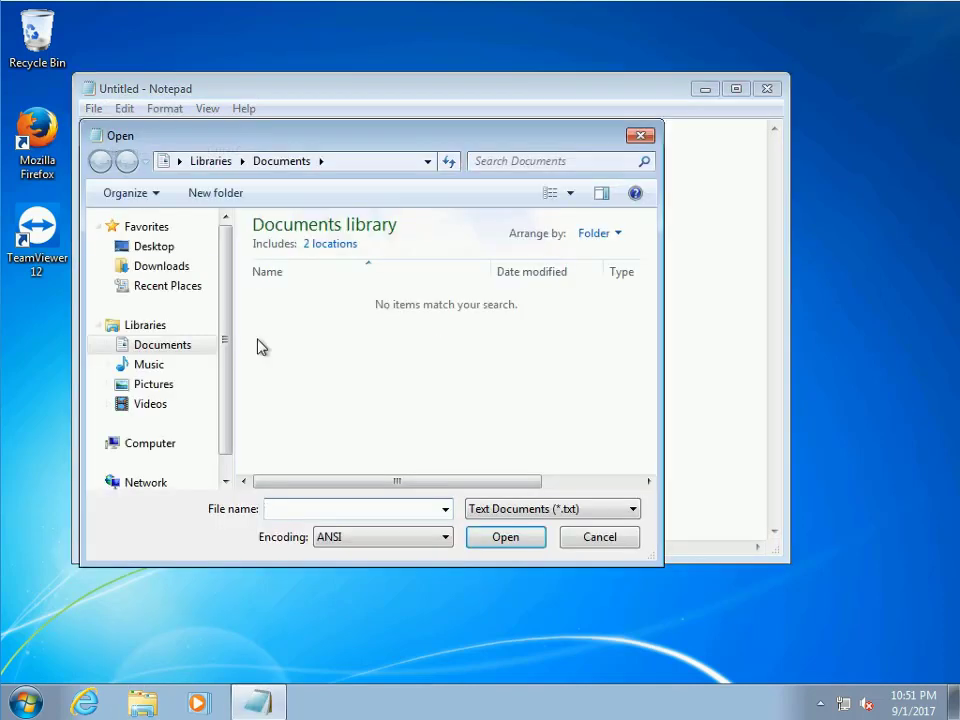
left_click(178, 444)
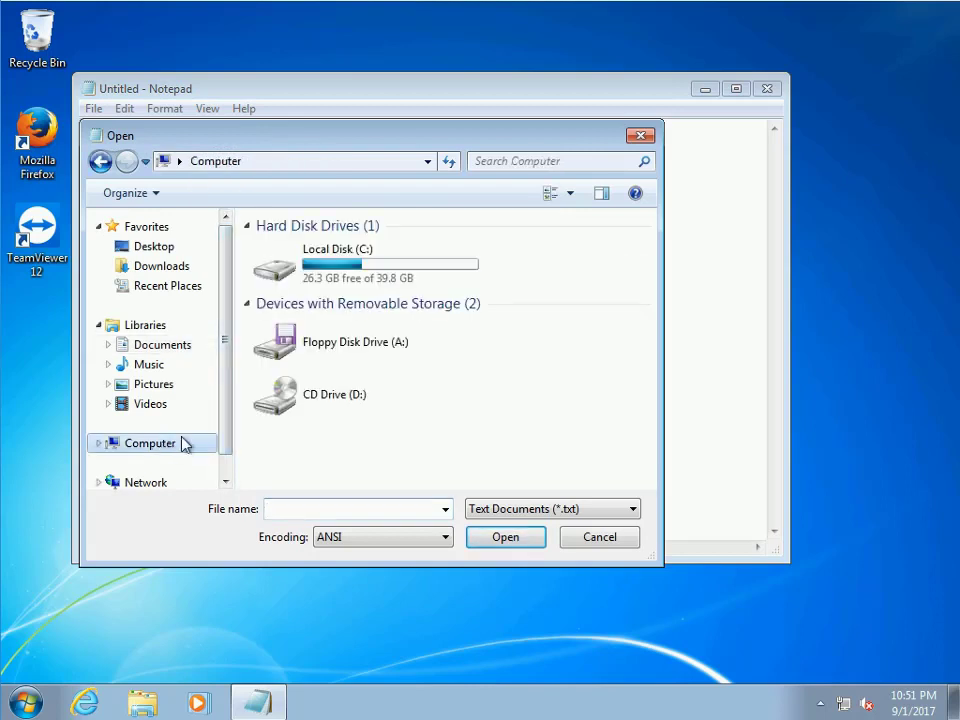
double_click(335, 363)
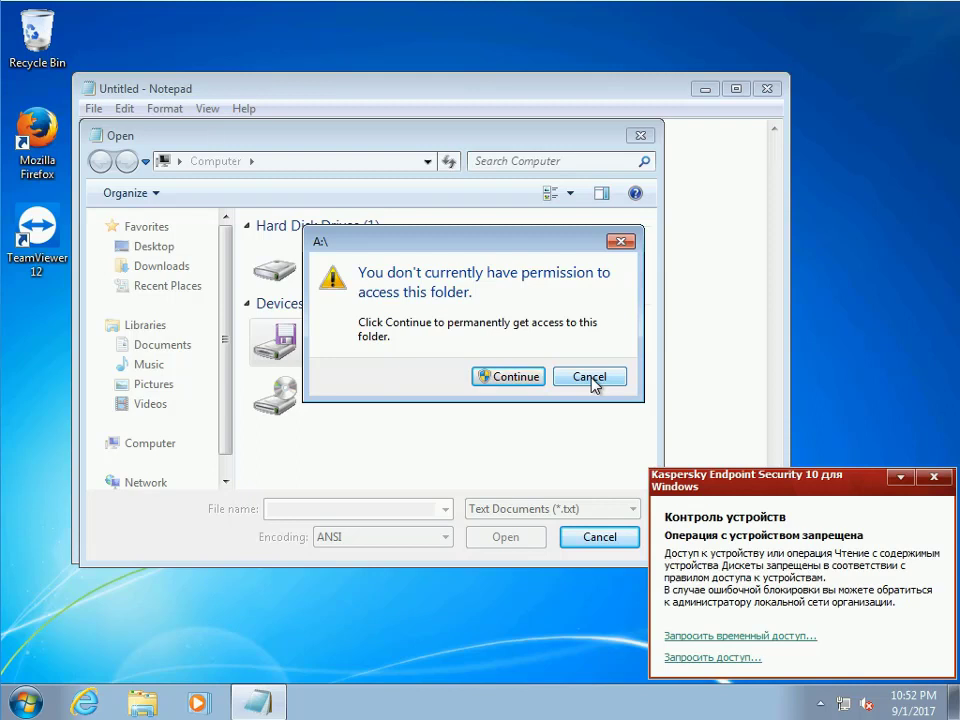
left_click(590, 377)
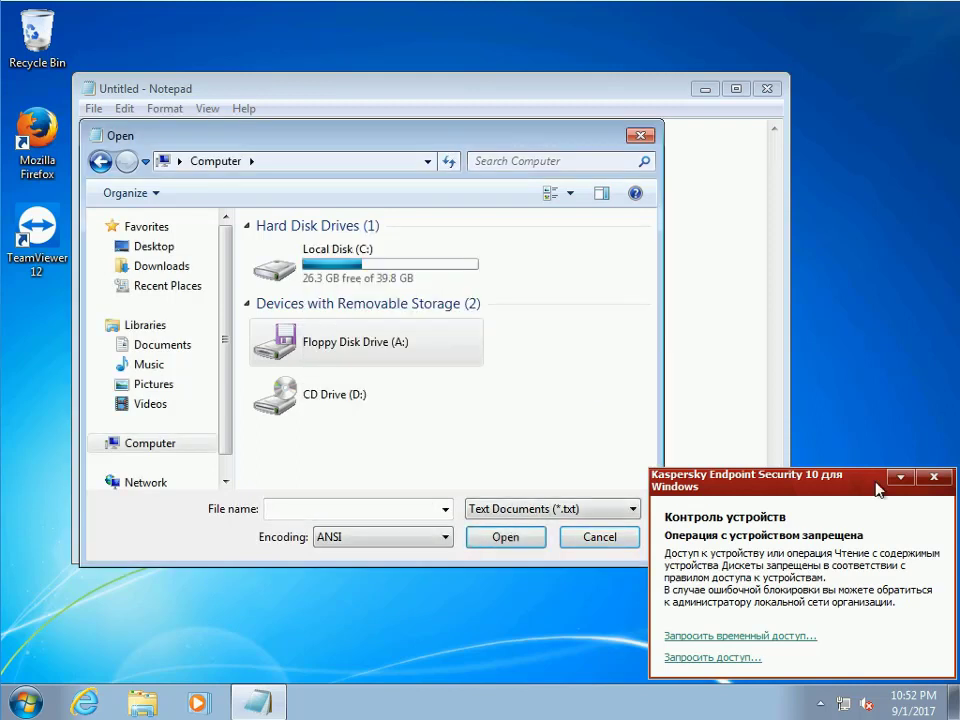
- Dismiss the Device Control notification and close Notepad along with its Open dialog
left_click(945, 482)
left_click(638, 137)
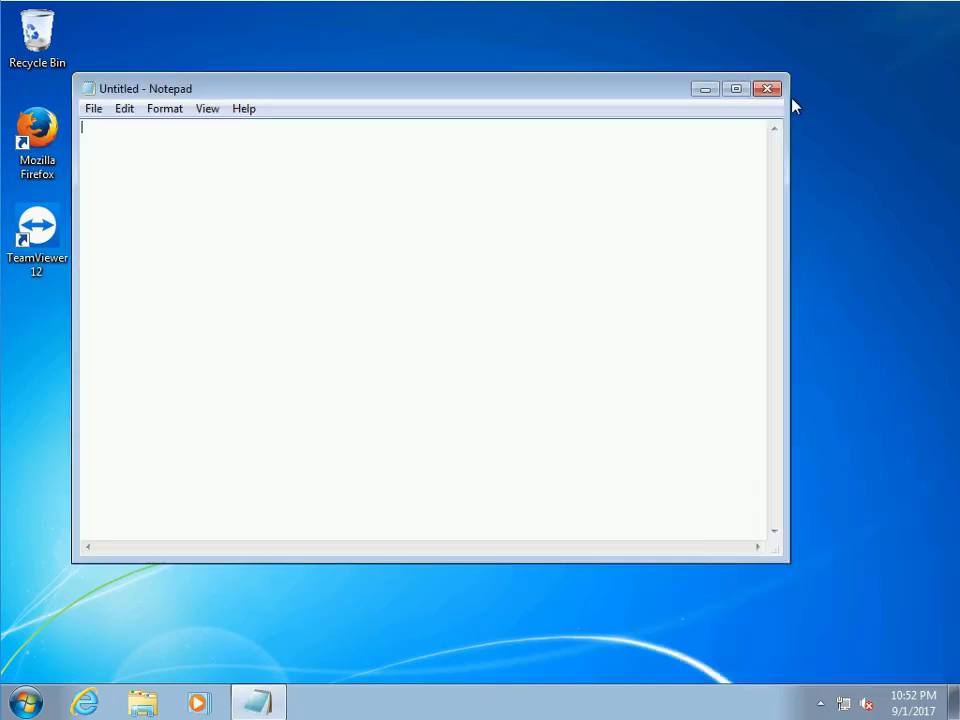
left_click(771, 93)
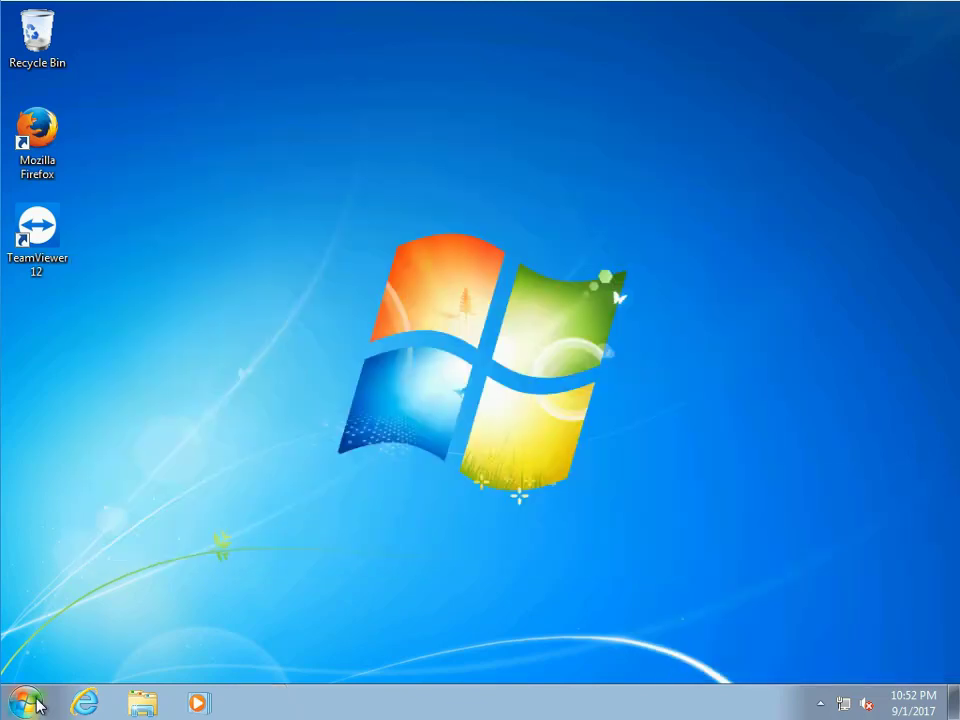
- Log the second user off PC1
left_click(30, 703)
mouse_move(333, 654)
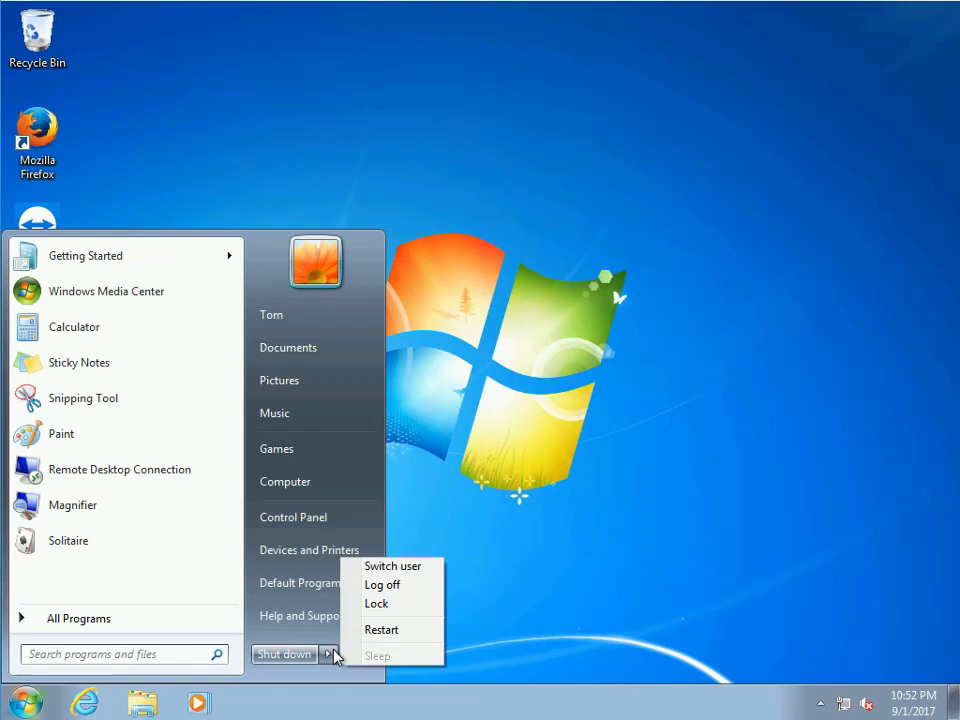
left_click(403, 586)
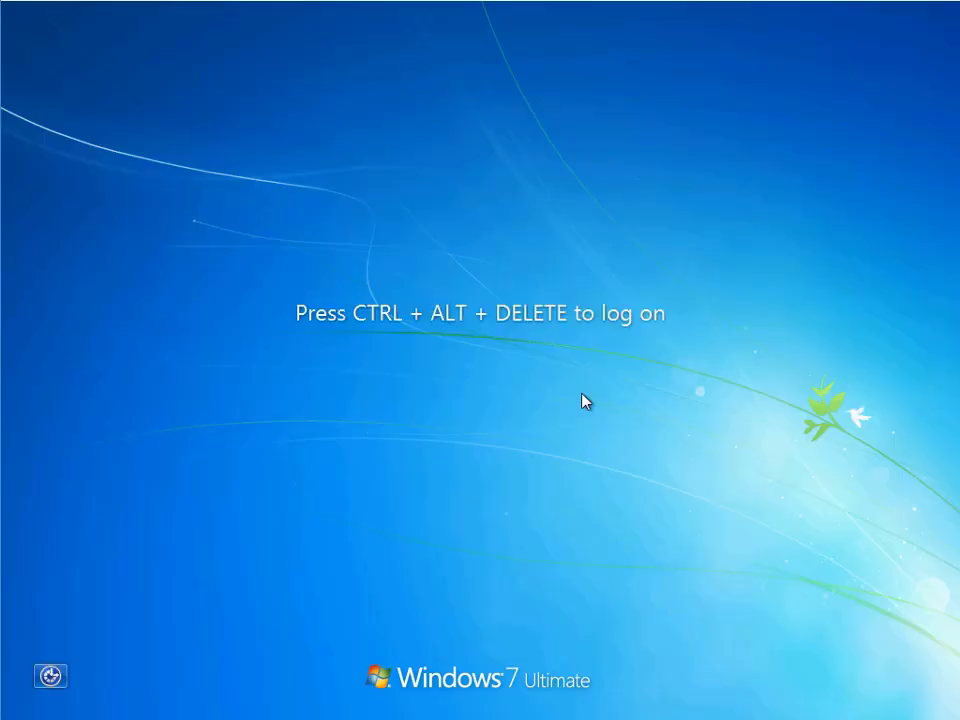
- Switch to another account on the logon screen and try to log on as administrator with the account password
key("ctrl+alt+Delete")
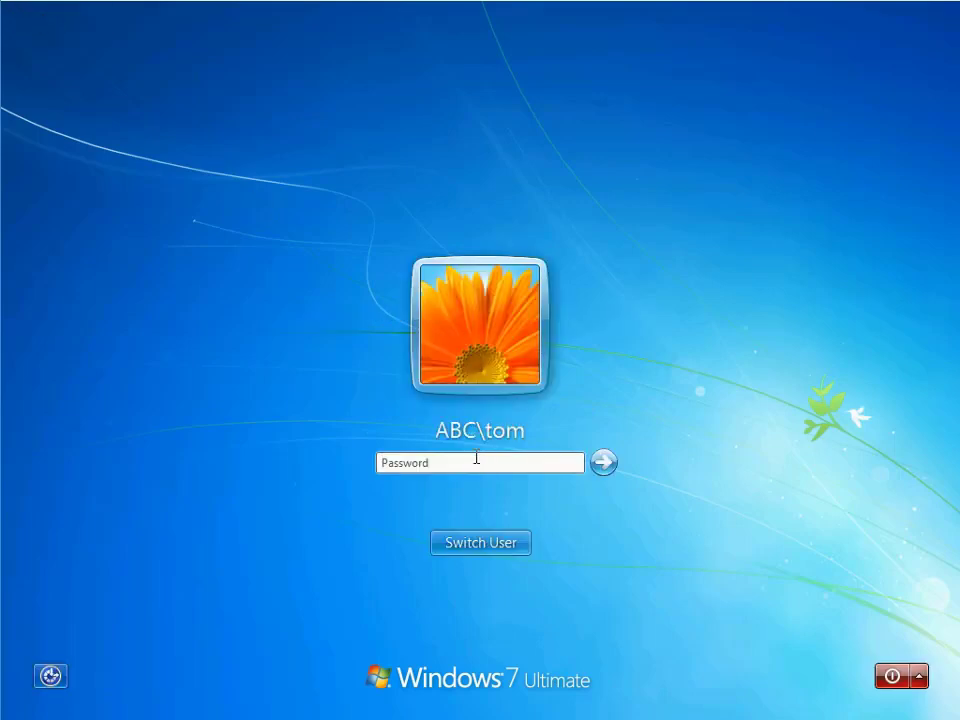
left_click(476, 463)
left_click(503, 547)
left_click(580, 459)
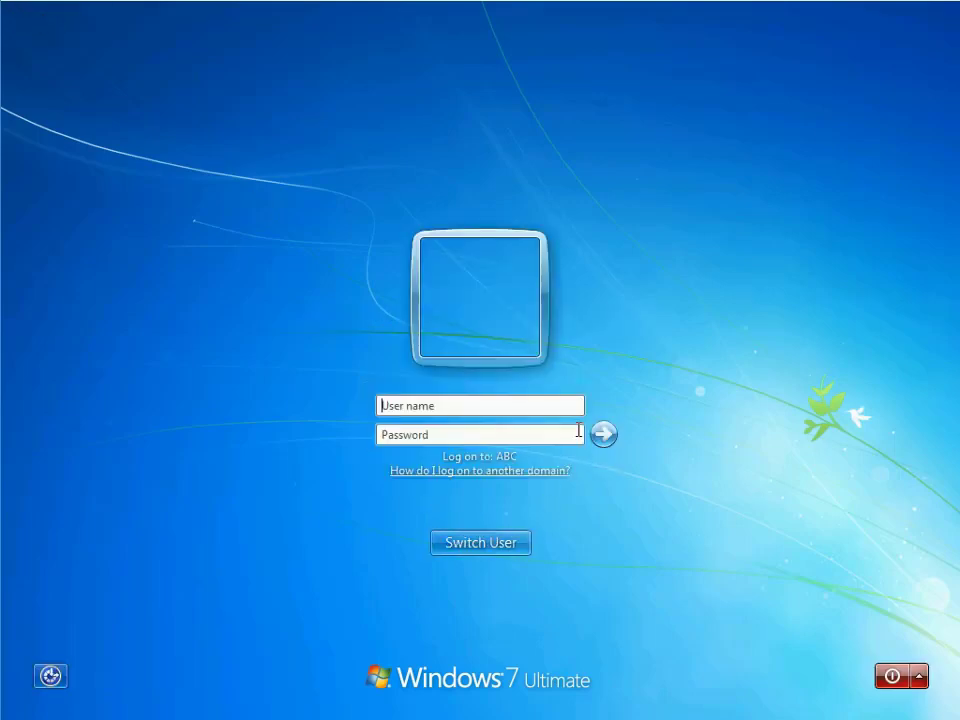
left_click(524, 407)
type("a")
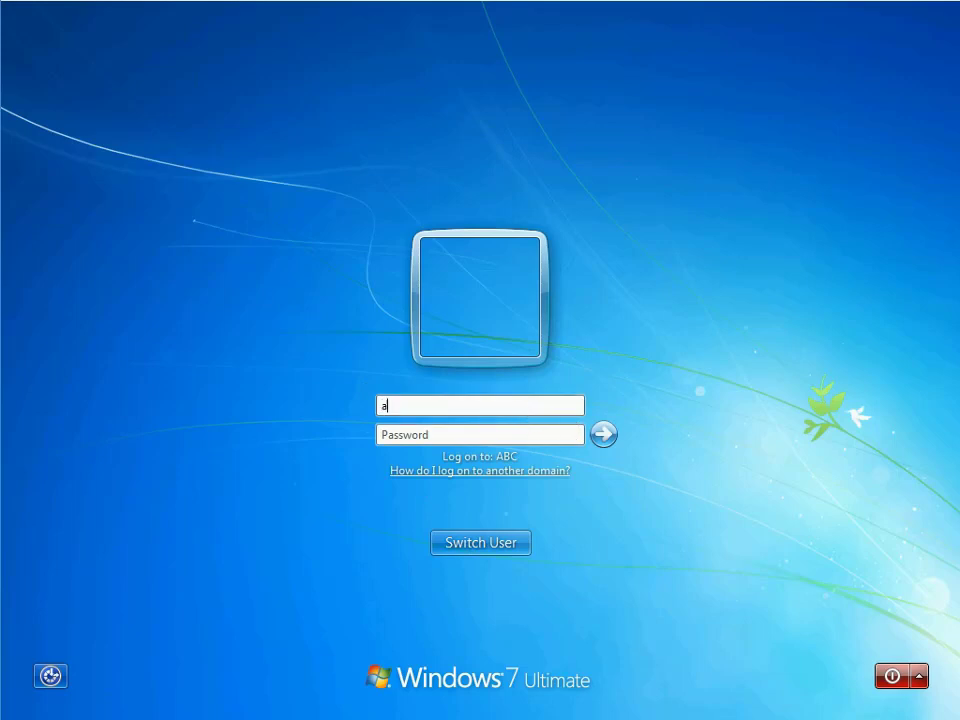
type("dministrator")
key("Tab")
type("*******")
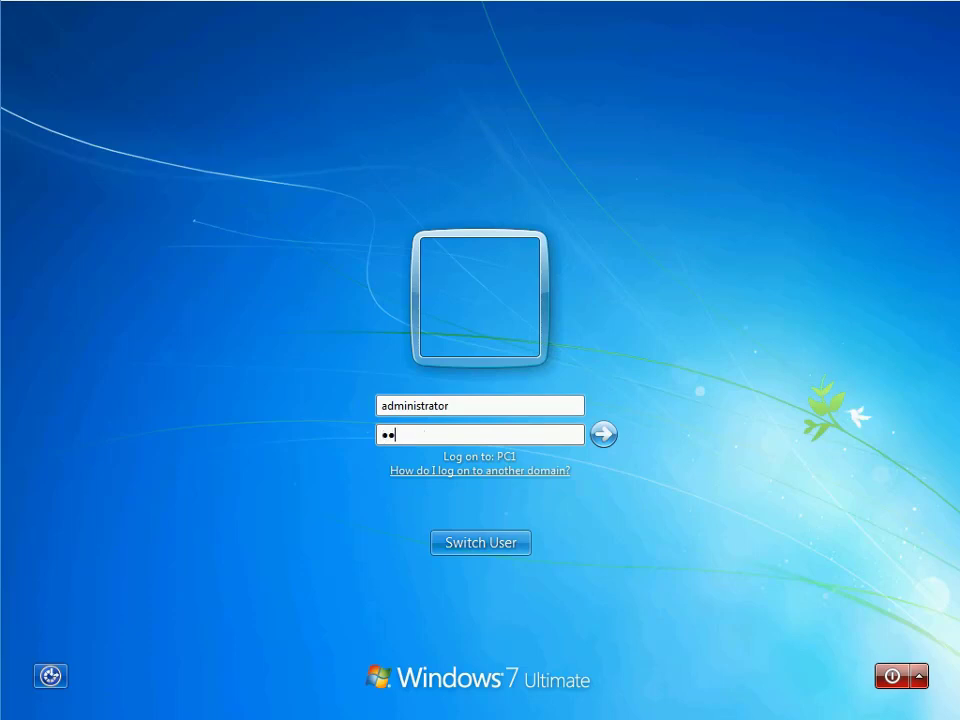
type("***")
key("Return")
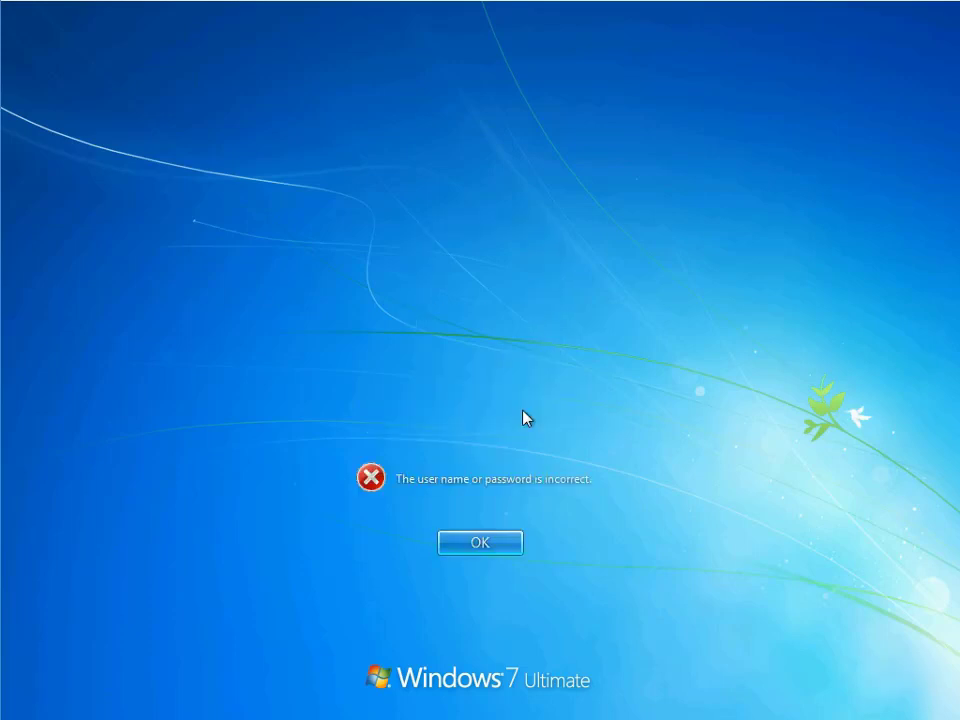
- Try the administrator logon to PC1 again by re-entering the account password
left_click(480, 540)
left_click(471, 421)
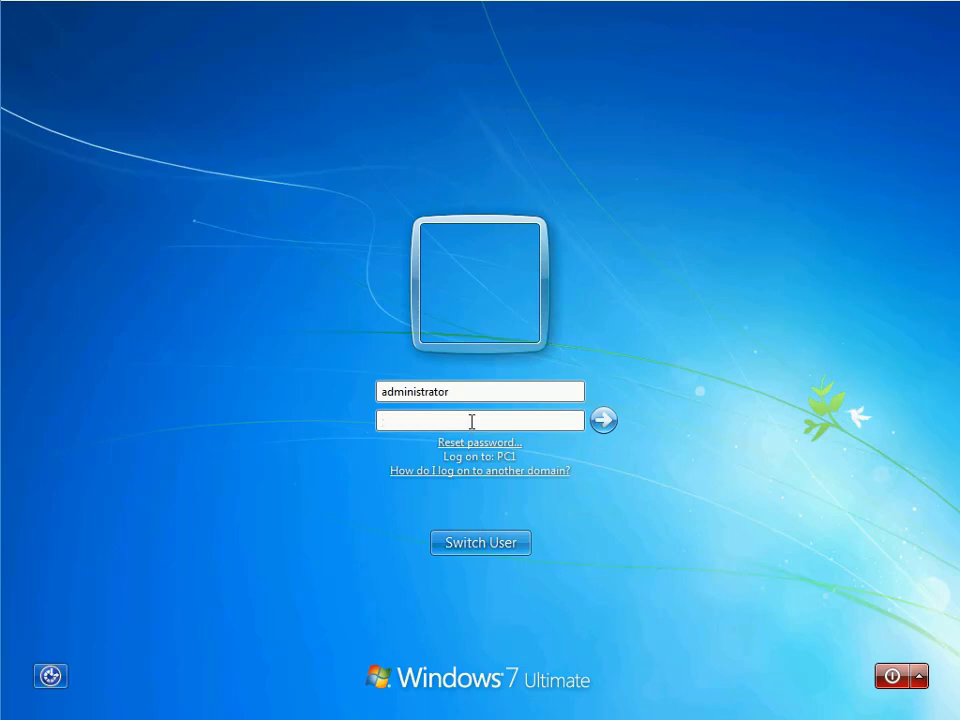
type("**********")
key("Return")
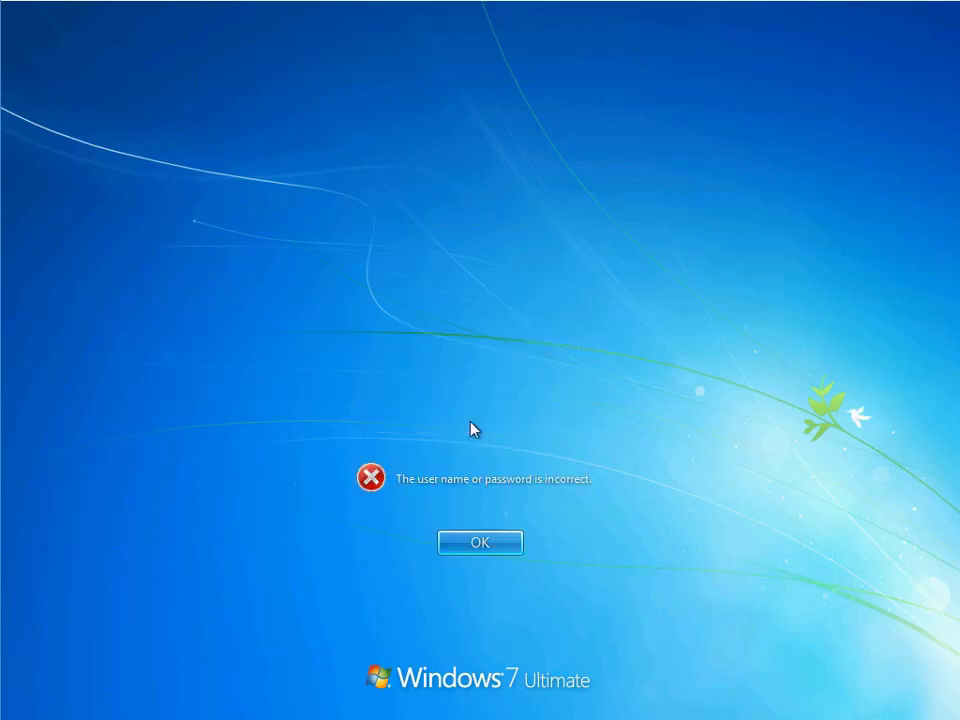
key("Return")
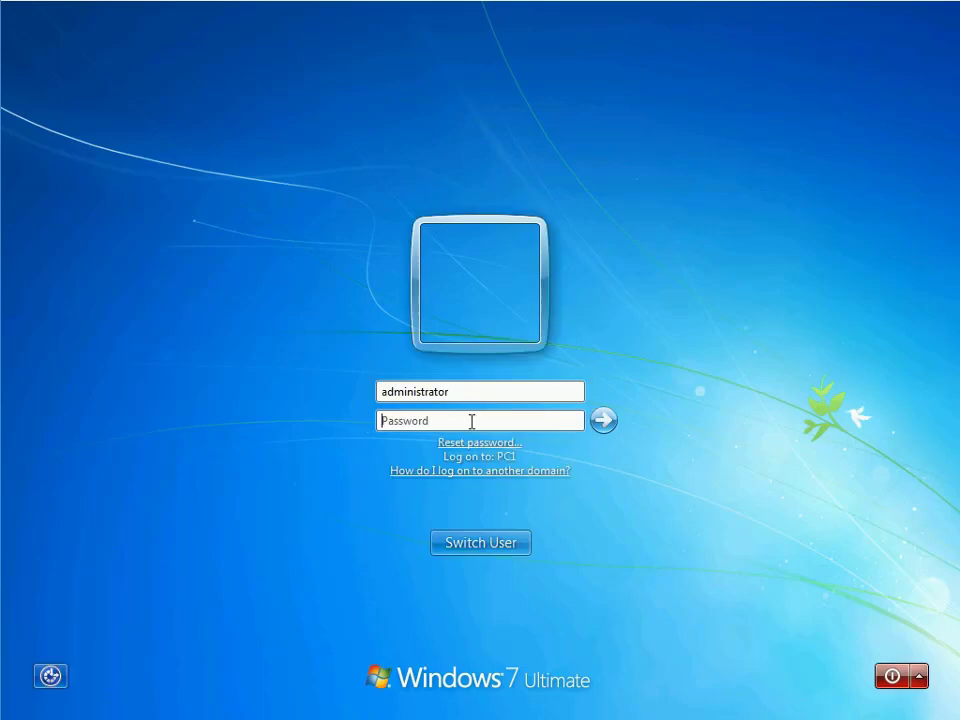
- Change the user name to abc\administrator and log on to PC1 with the account password
left_click(383, 391)
type("abc\\")
key("Tab")
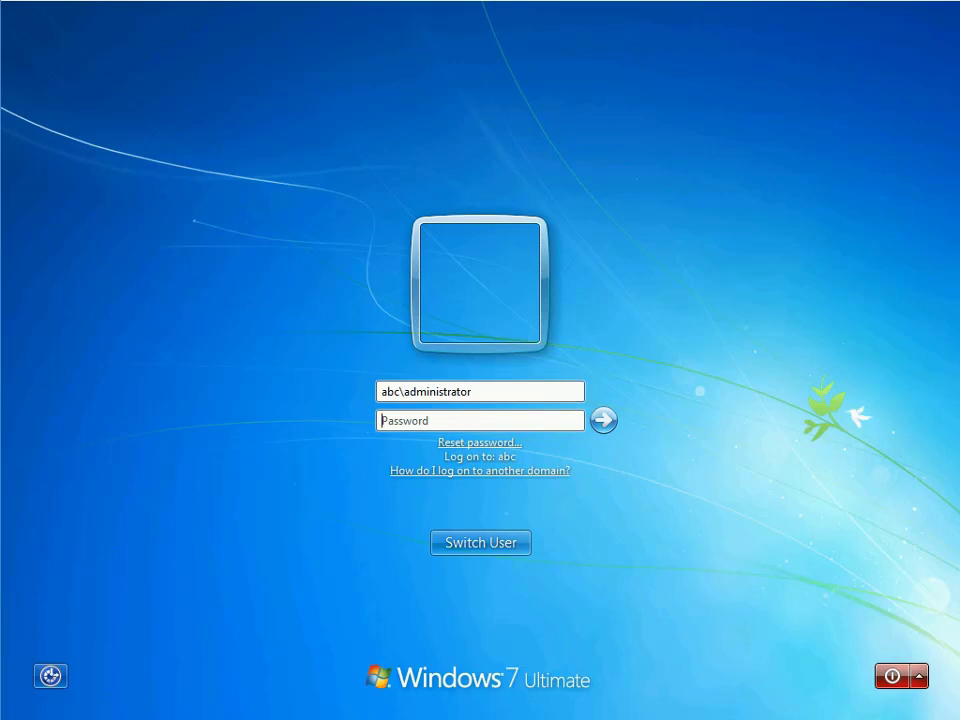
type("*********")
key("Return")
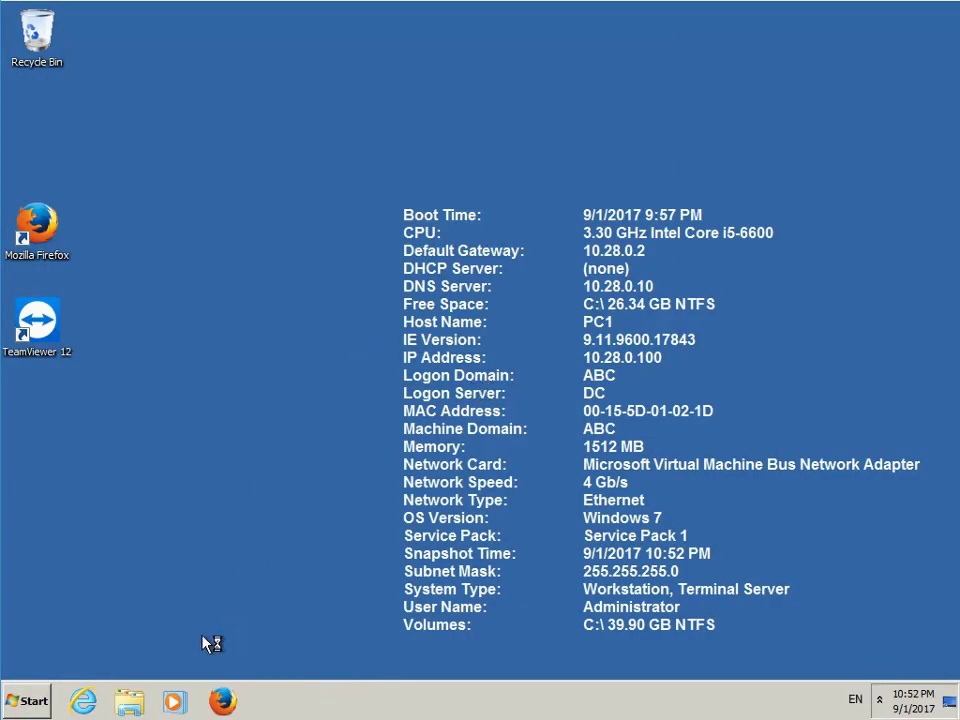
- Try to open Floppy Disk Drive (A:) from Computer as the domain administrator, cancelling the permission request and closing the window
left_click(144, 696)
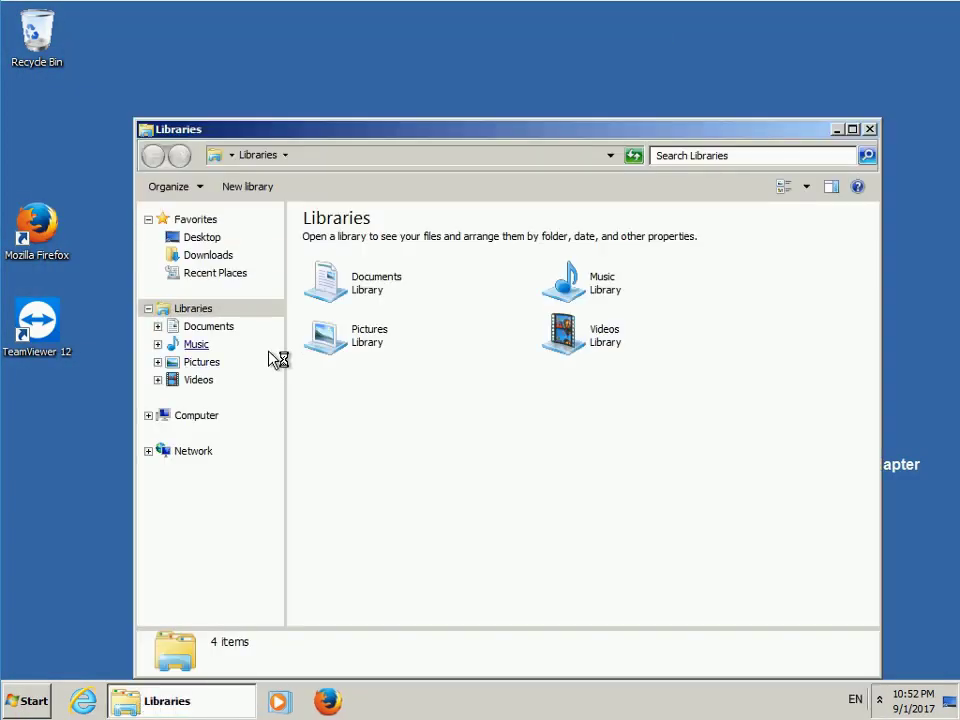
left_click(191, 418)
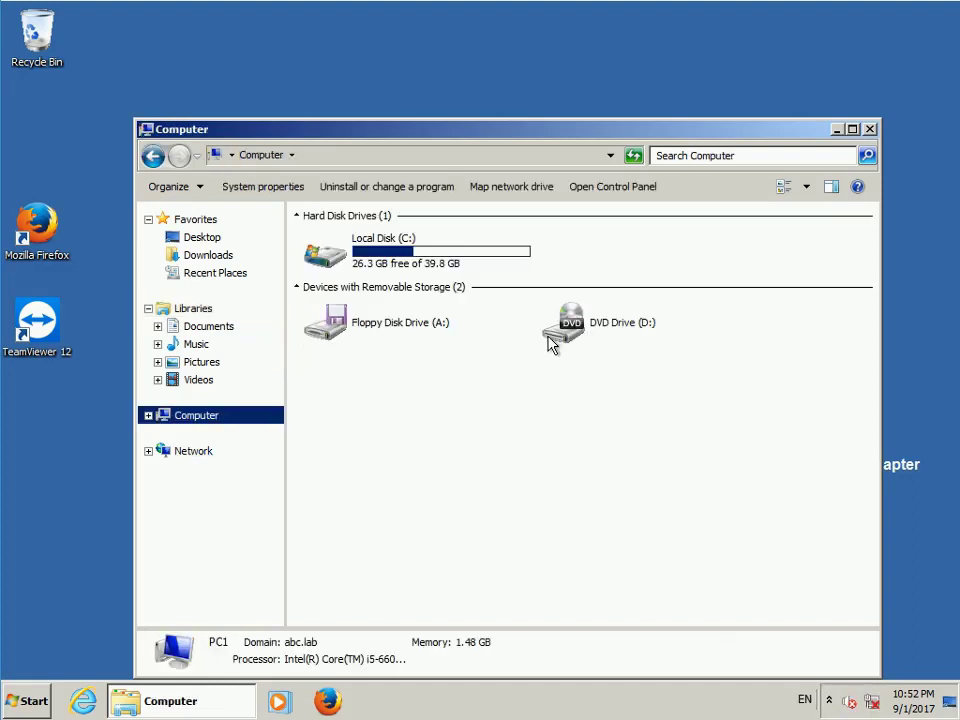
double_click(402, 328)
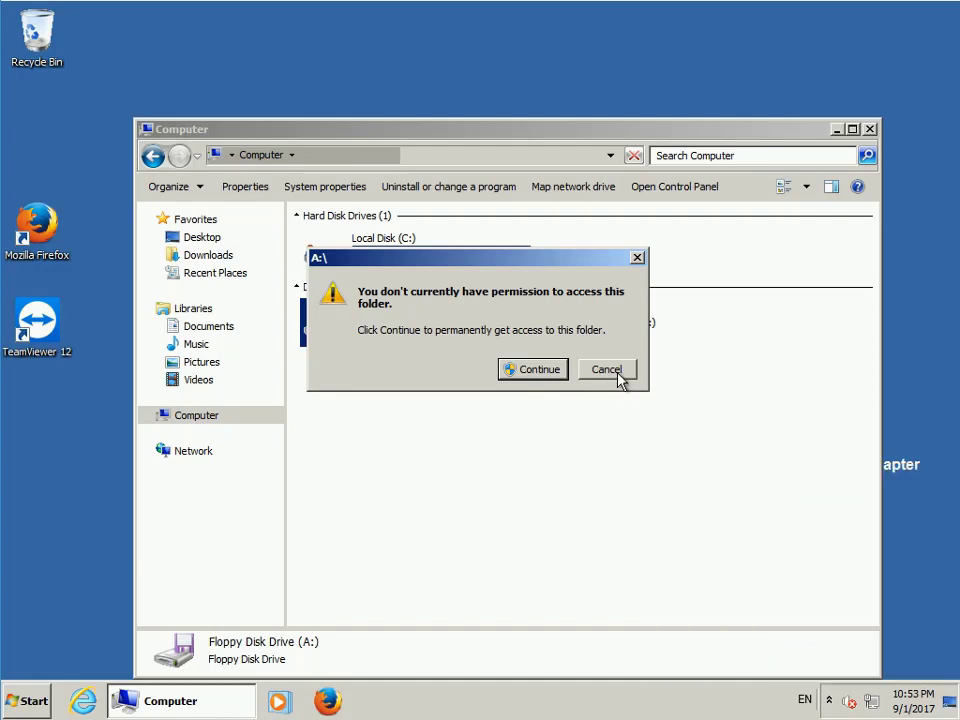
left_click(618, 374)
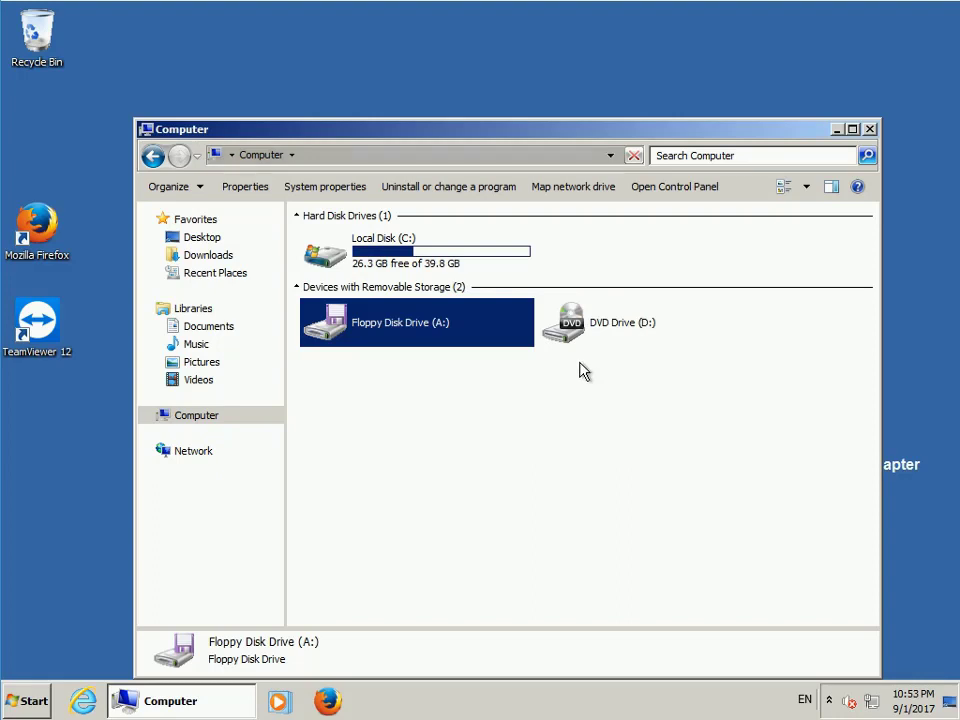
left_click(870, 129)
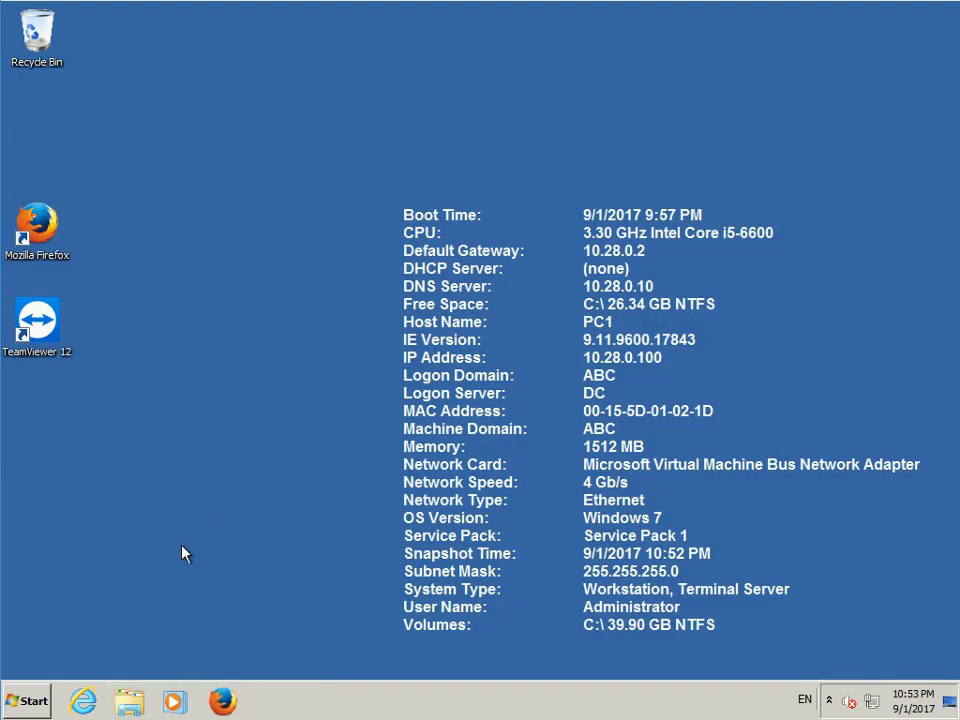
- Find Notepad and run it as a different user, entering the ABC domain user's account name and password
left_click(30, 700)
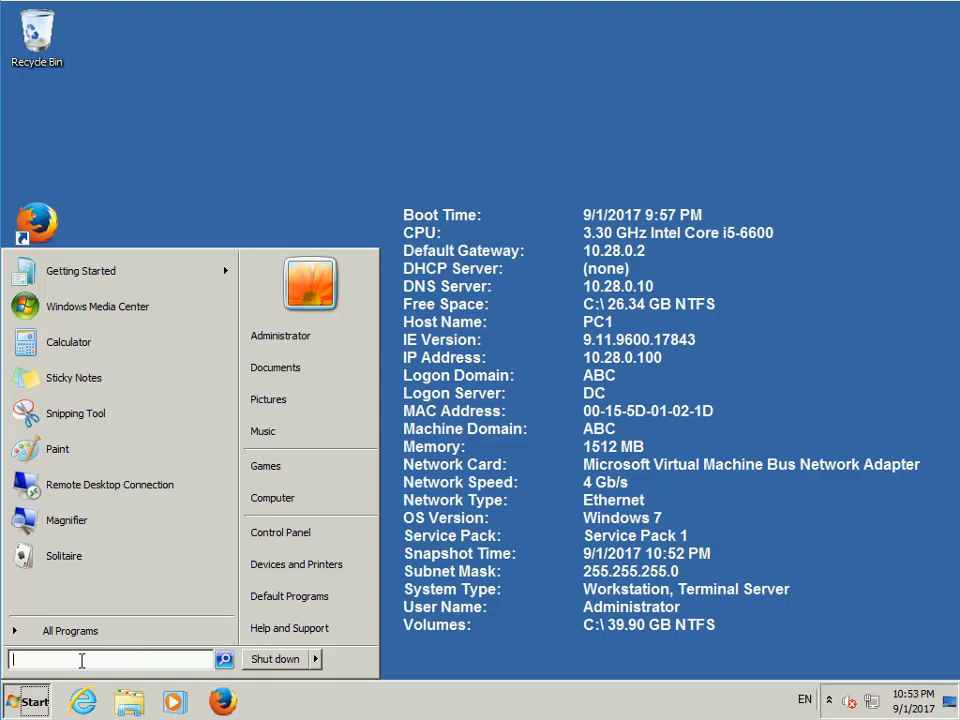
type("note")
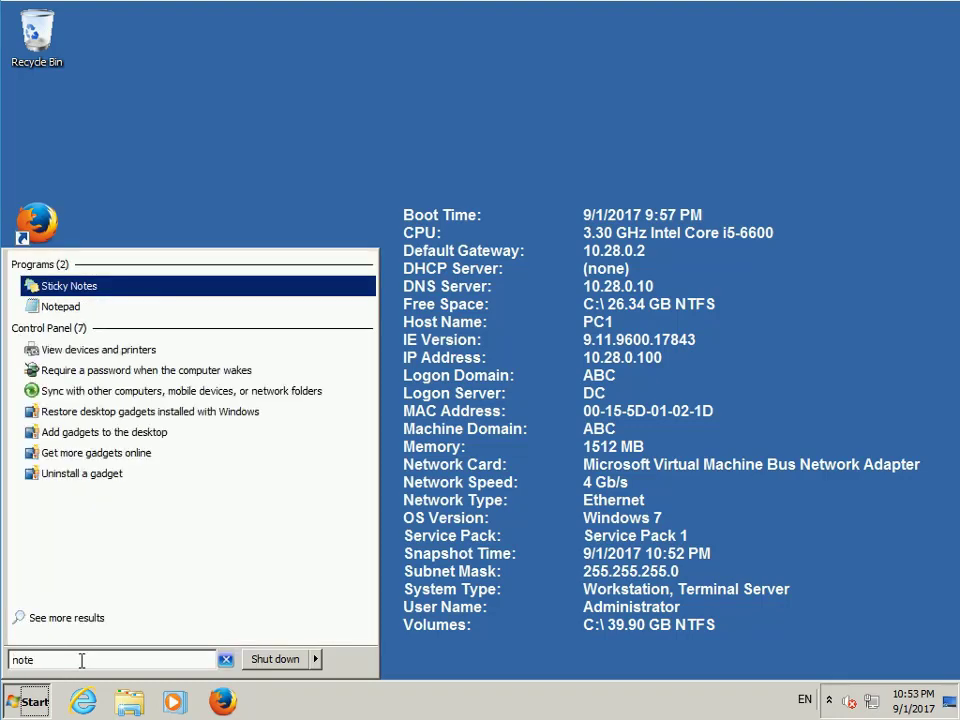
right_click(48, 315)
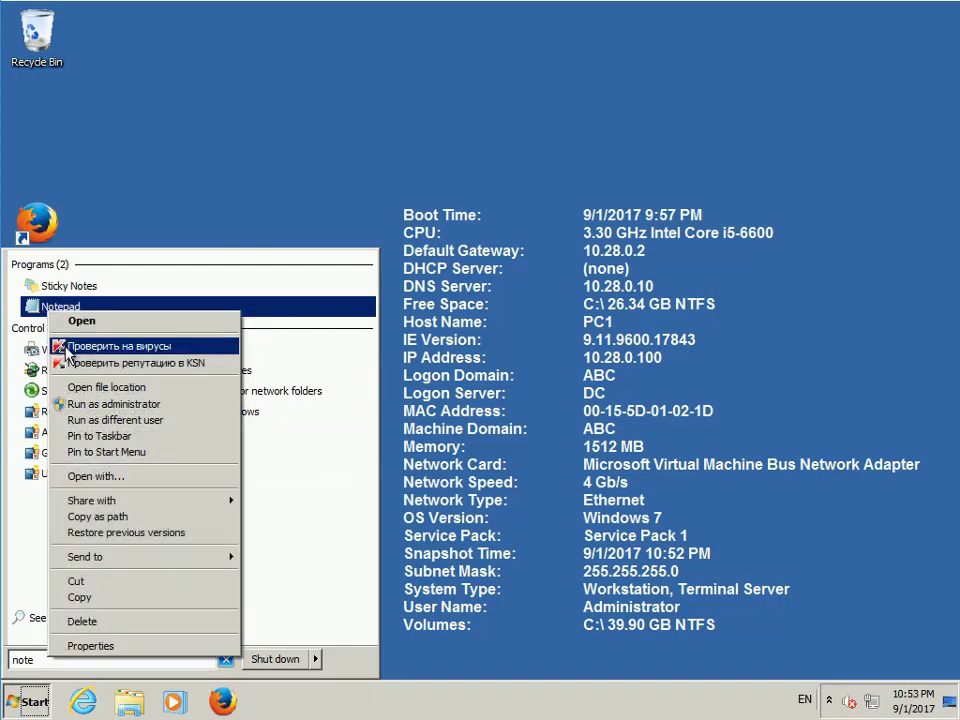
left_click(116, 420)
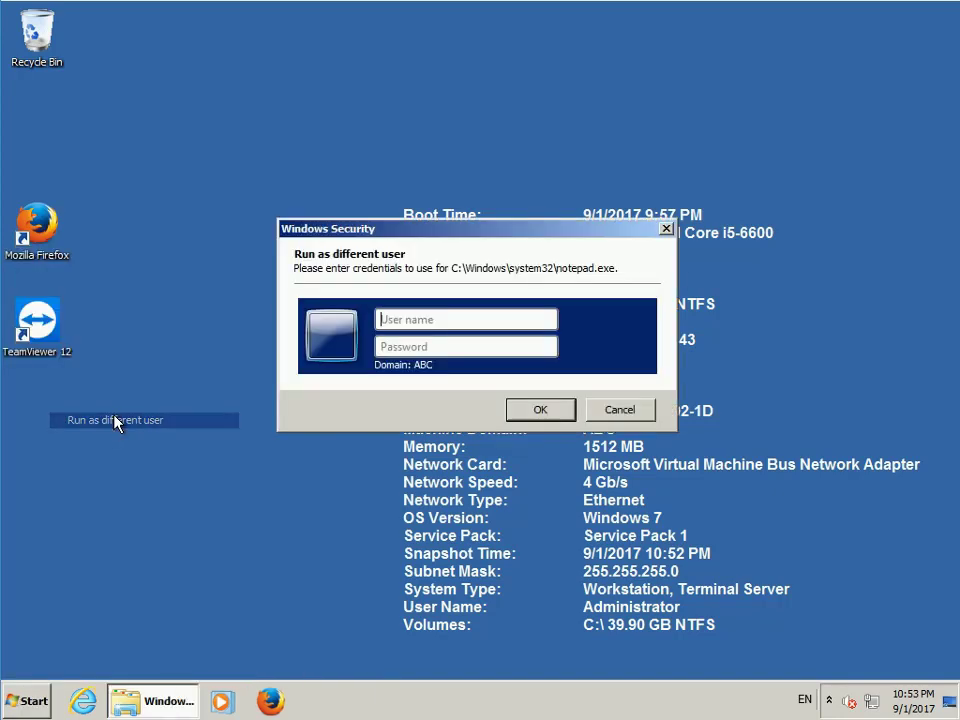
left_click(424, 321)
type("abc\\al")
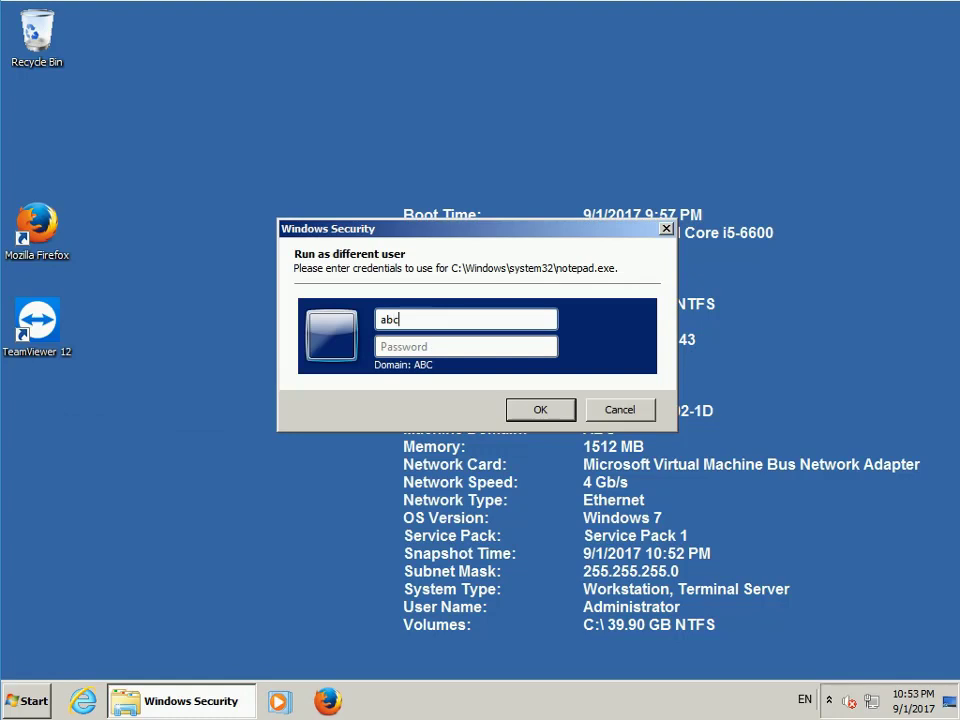
type("ex")
key("Tab")
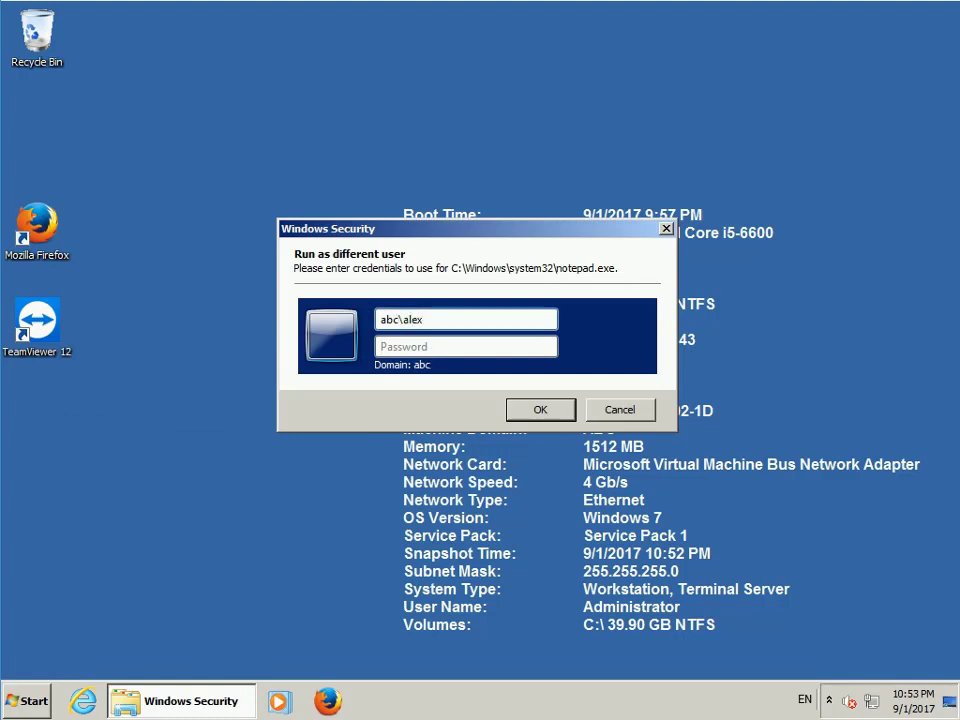
type("*******")
type("**")
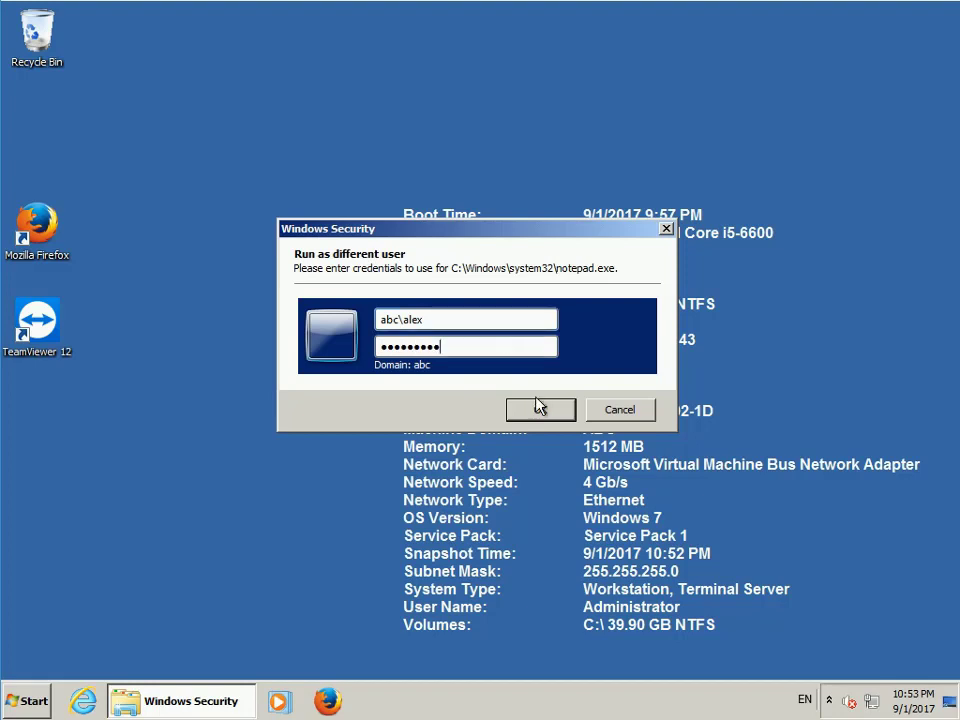
left_click(539, 408)
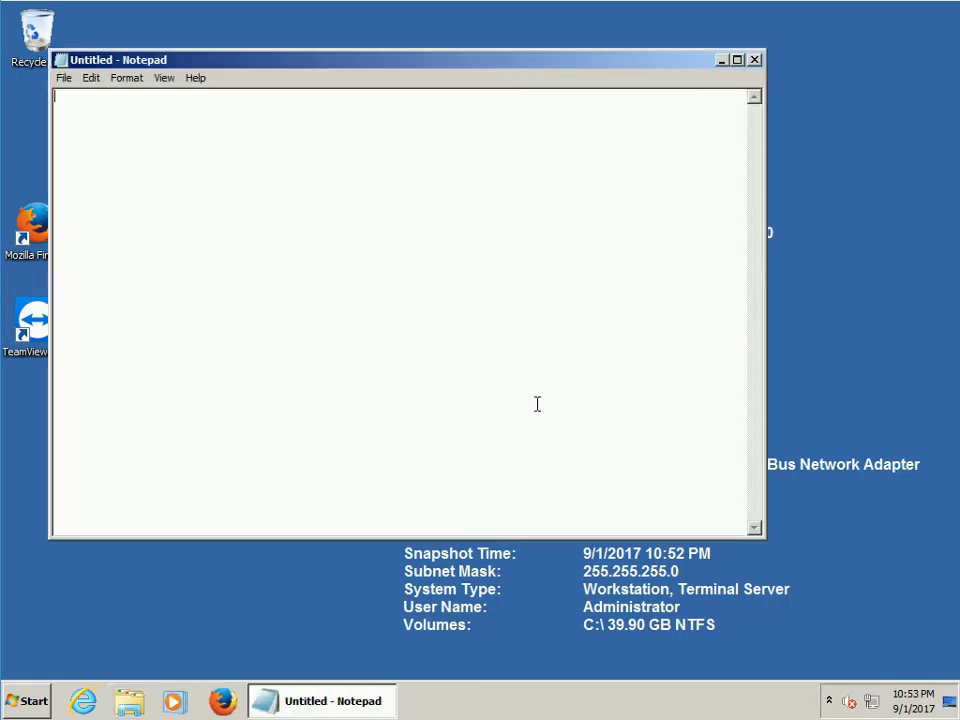
- Try twice to open Floppy Disk Drive (A:) from Notepad's Open dialog, cancelling each permission request, and close the Kaspersky notification and Notepad
left_click(63, 79)
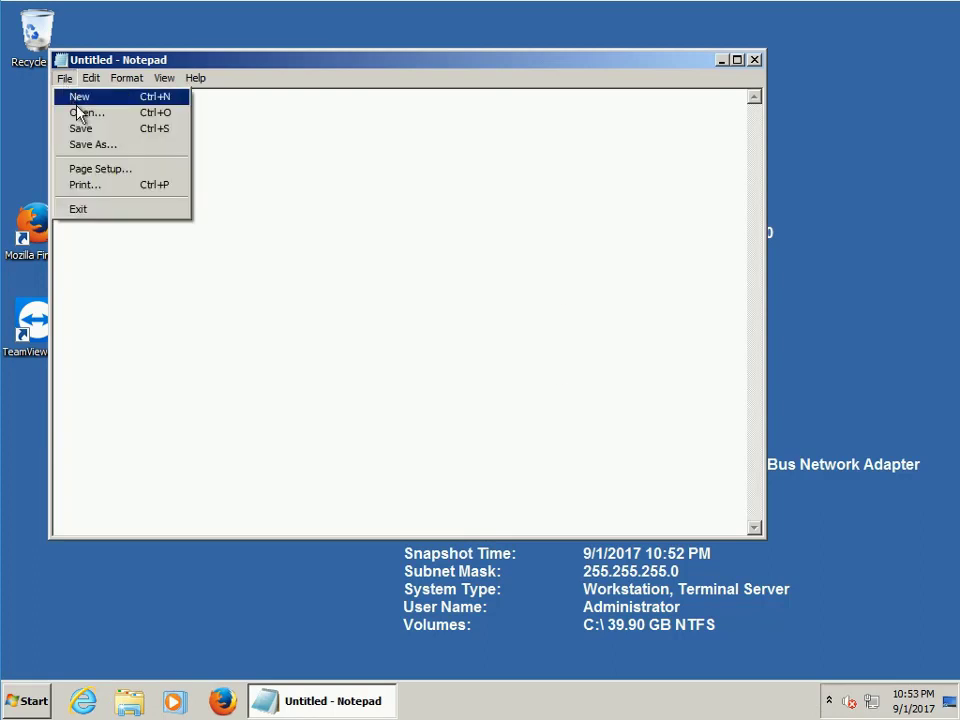
left_click(80, 113)
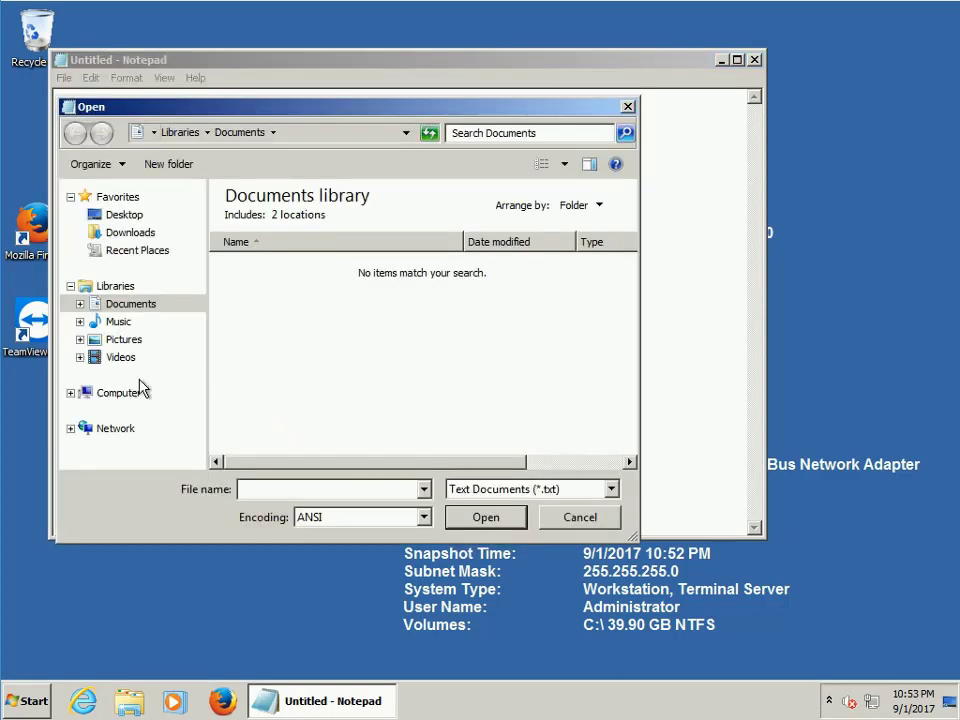
left_click(130, 393)
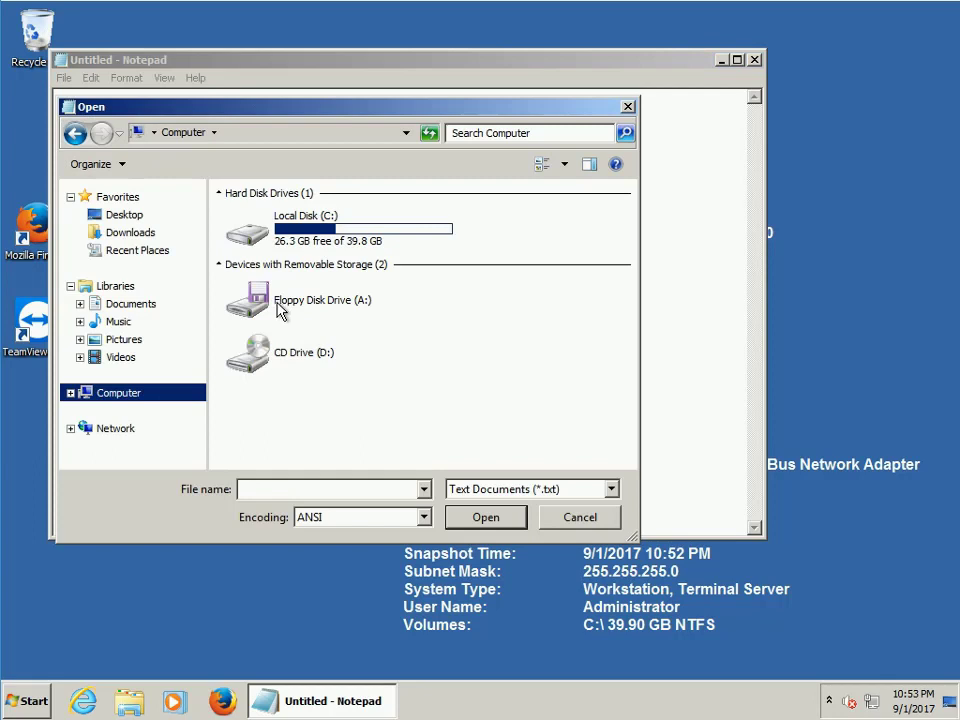
double_click(281, 312)
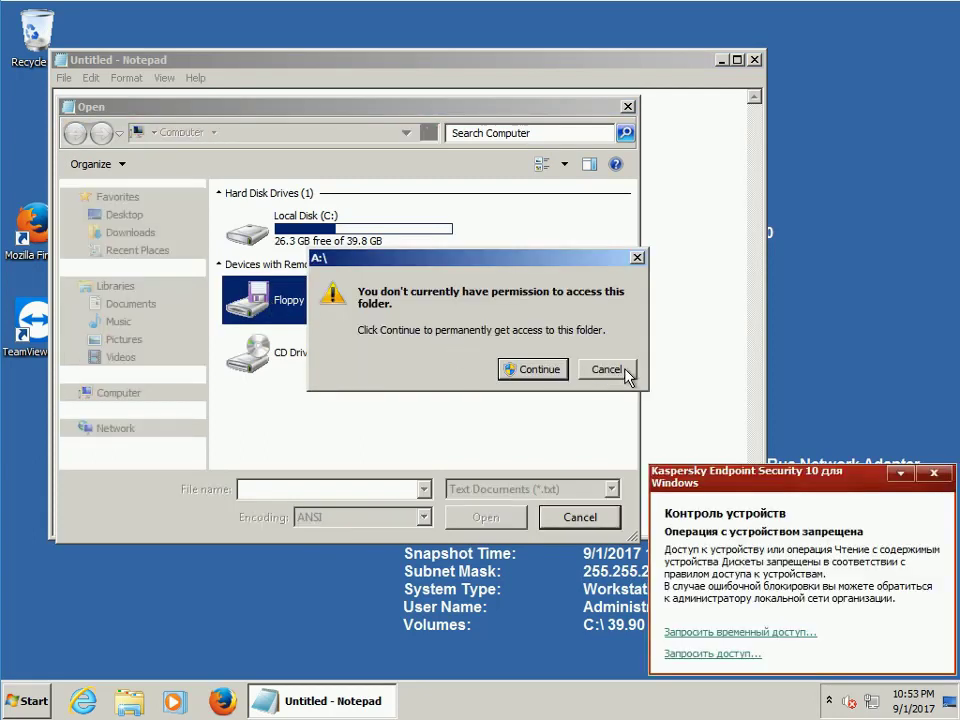
left_click(625, 369)
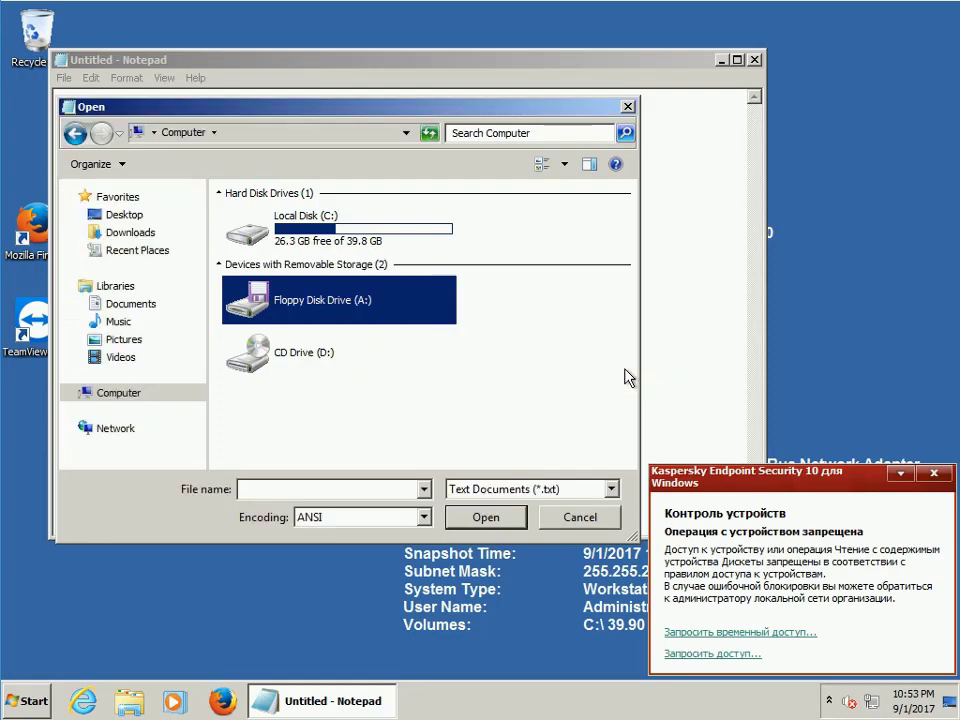
double_click(383, 311)
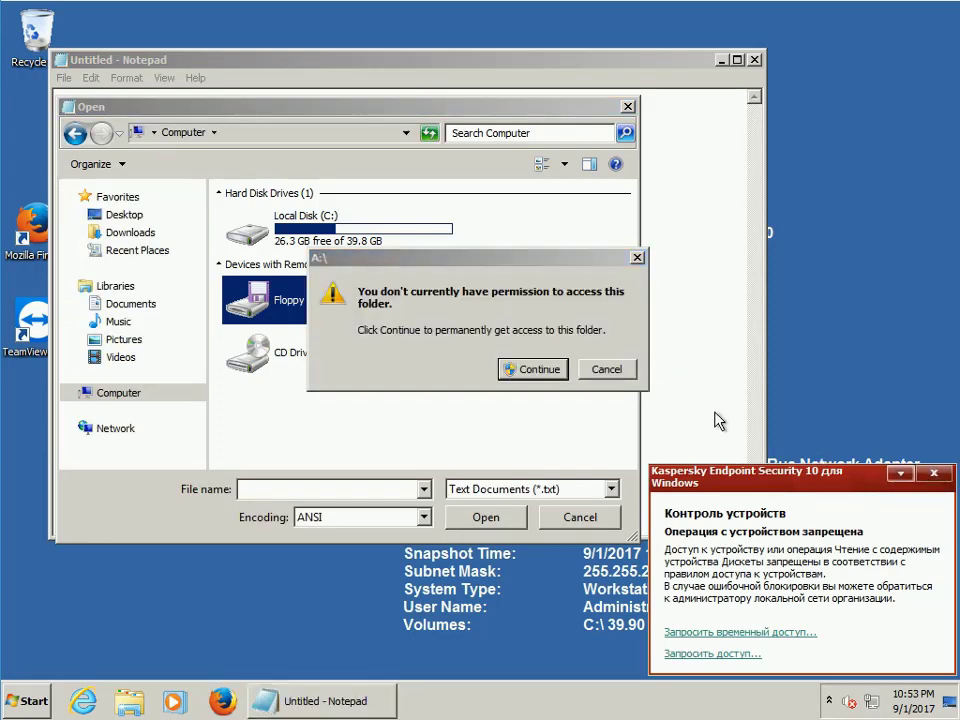
left_click(622, 370)
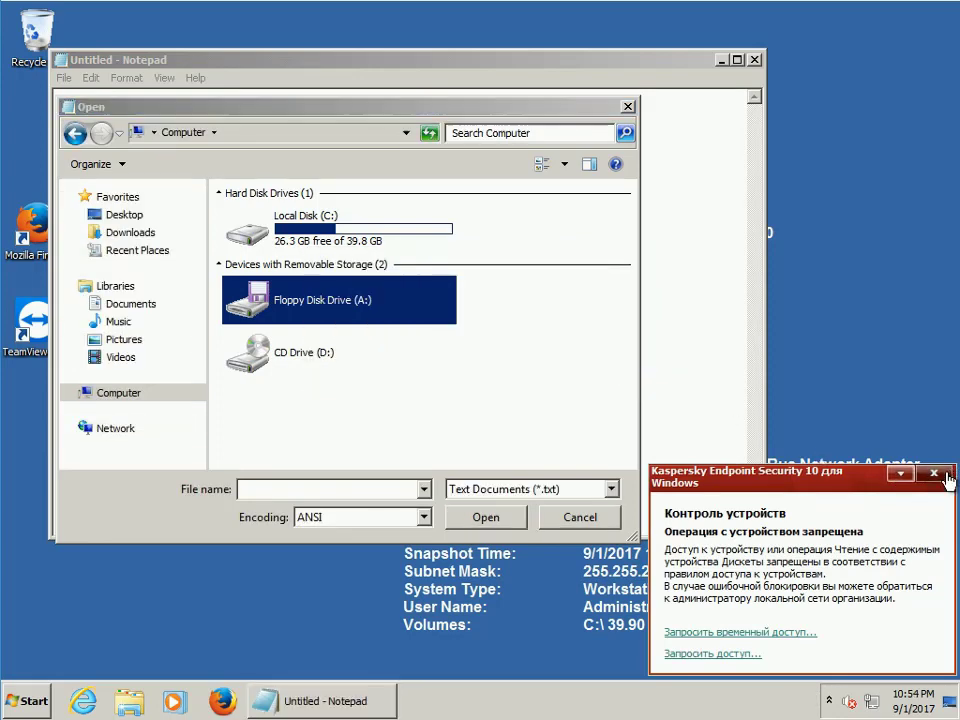
left_click(934, 473)
left_click(627, 106)
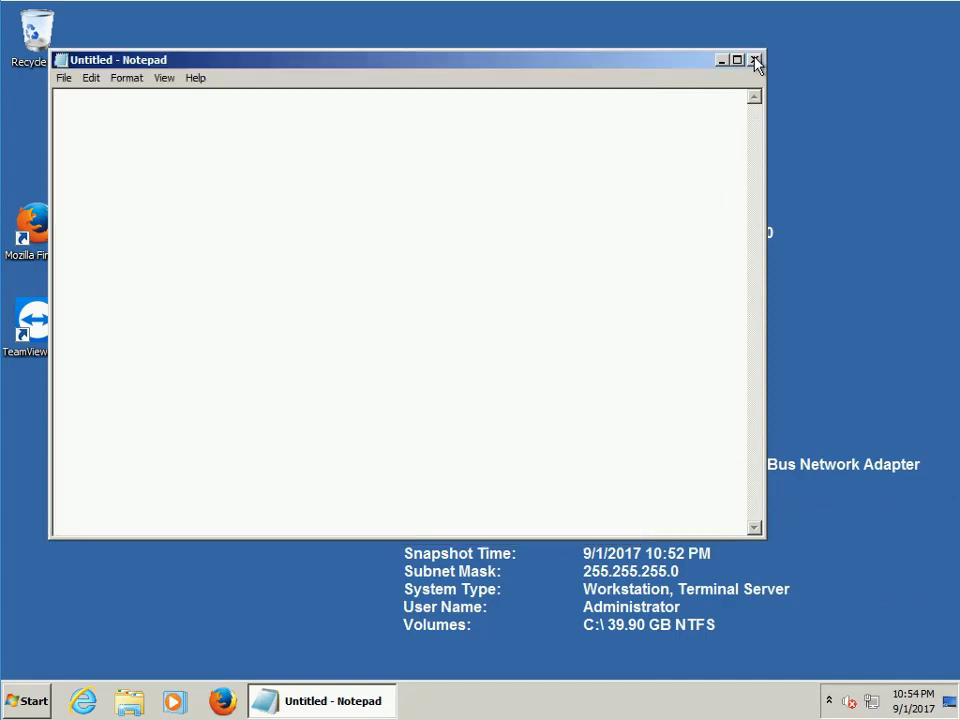
left_click(755, 61)
- Log off the domain administrator's session on PC1
left_click(42, 701)
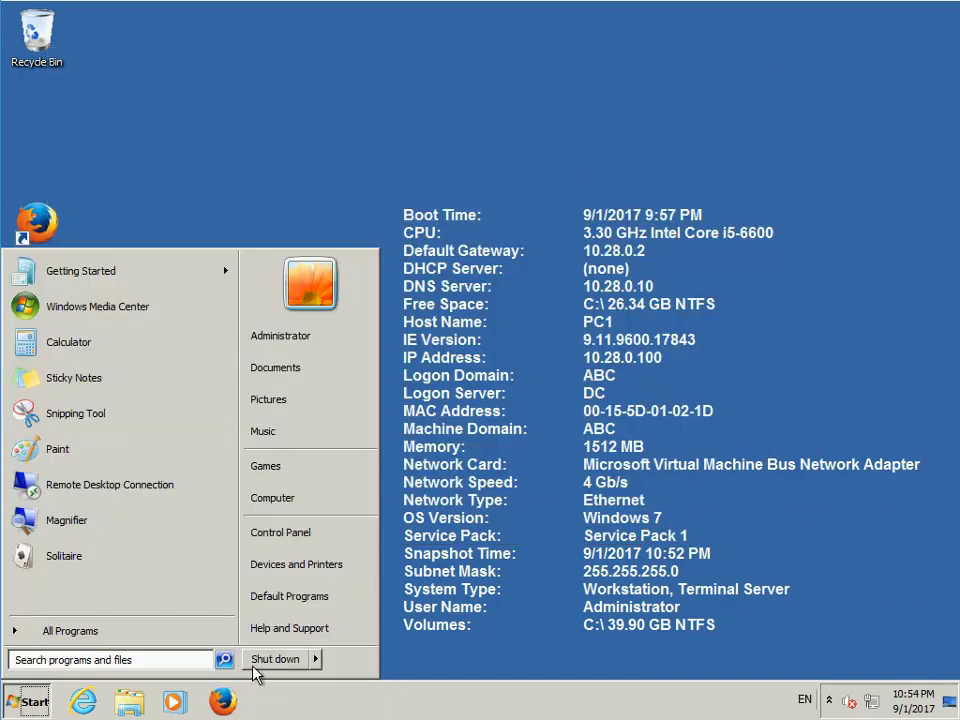
left_click(318, 659)
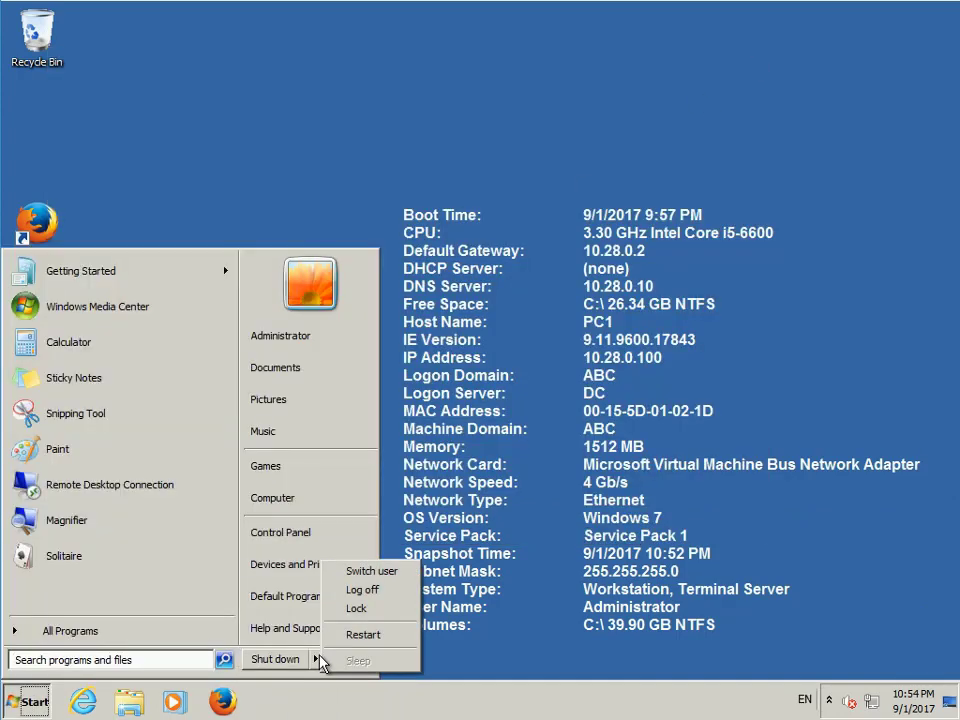
left_click(377, 596)
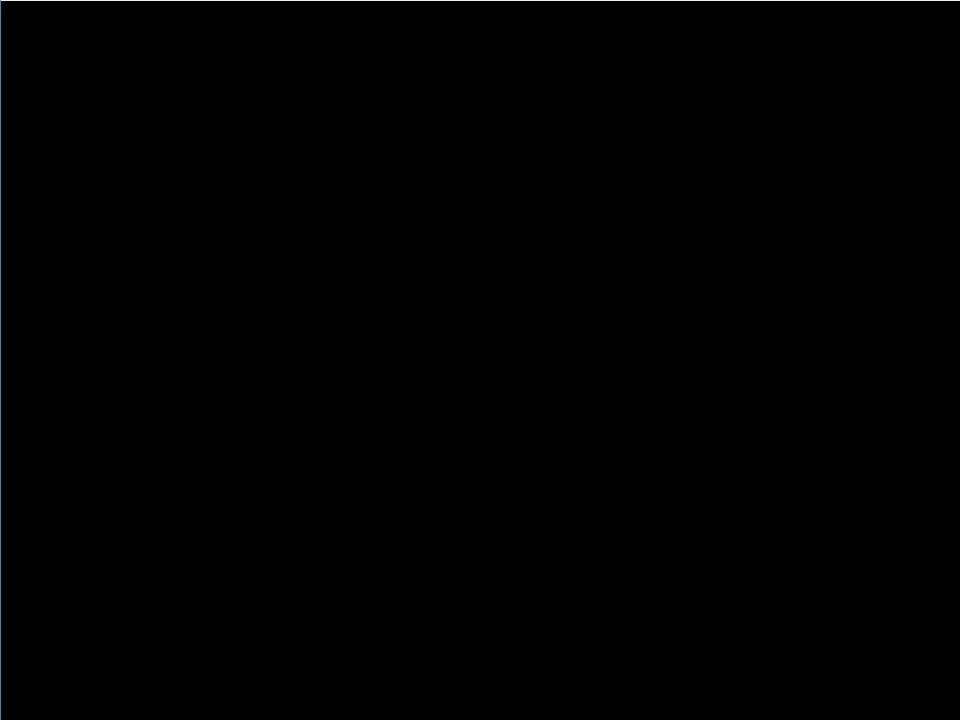
- Switch to Other User on the logon screen and log on to PC1 with the domain user's account name and password
key("ctrl+alt+Delete")
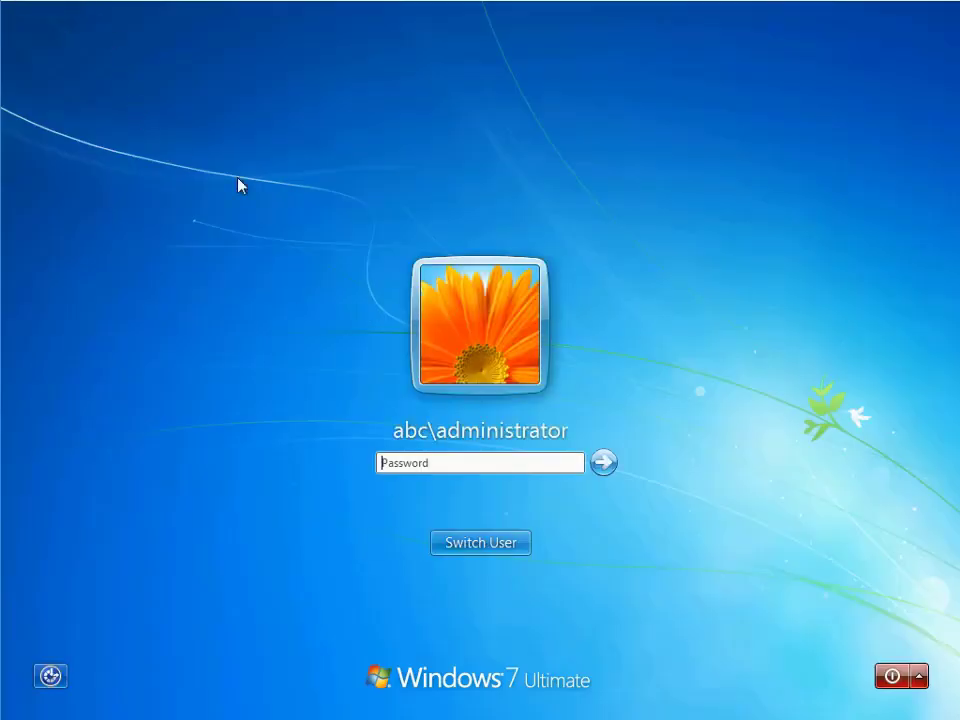
left_click(476, 551)
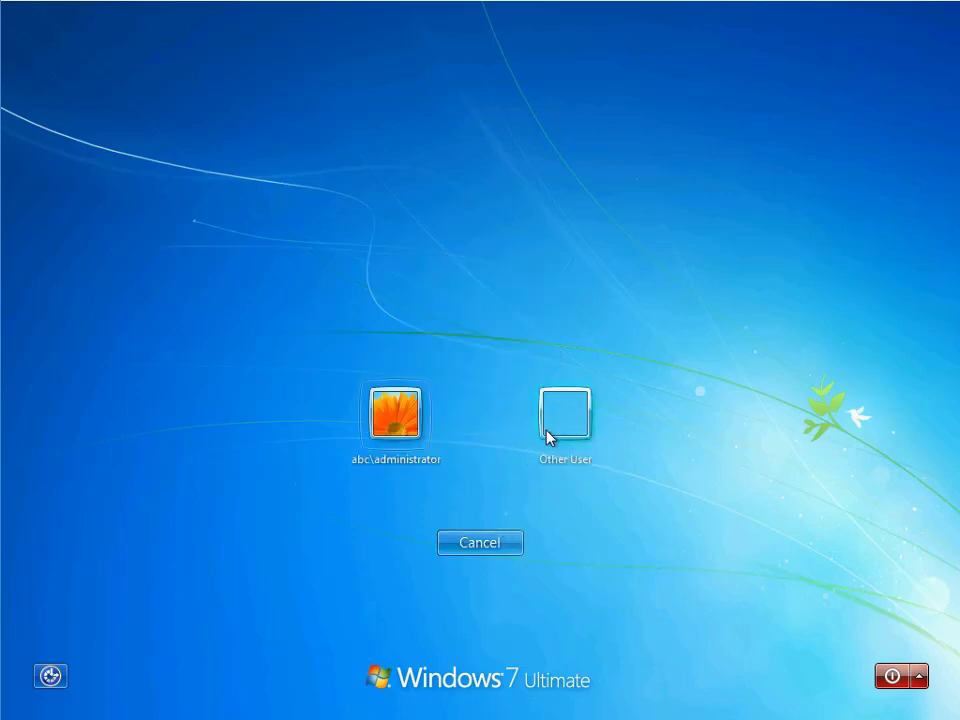
left_click(550, 428)
type("ale")
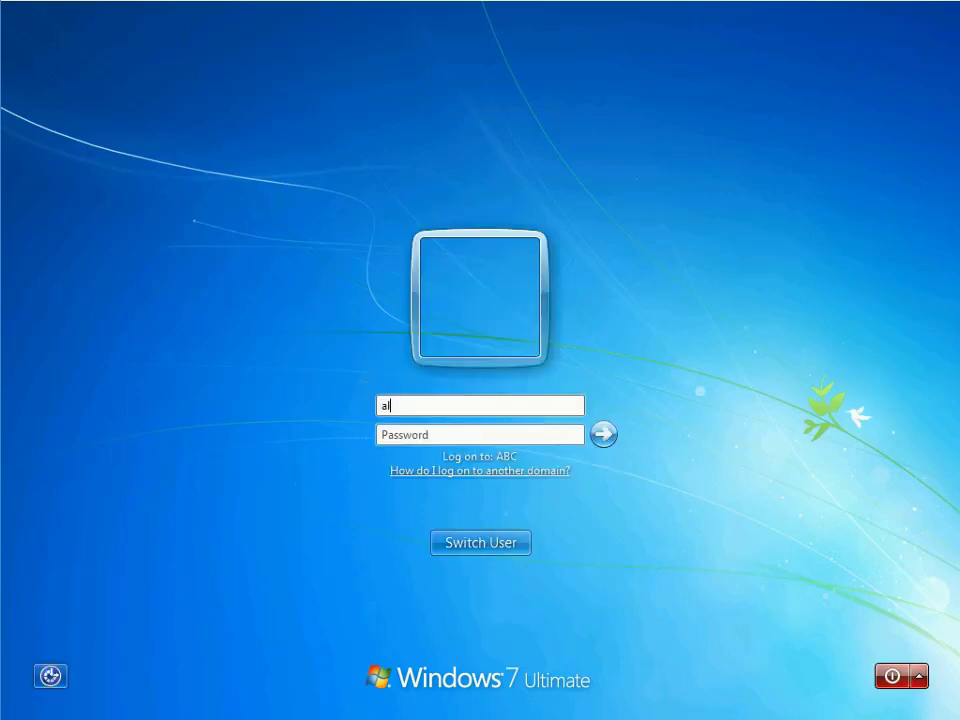
type("x")
key("Tab")
type("*********")
key("Return")
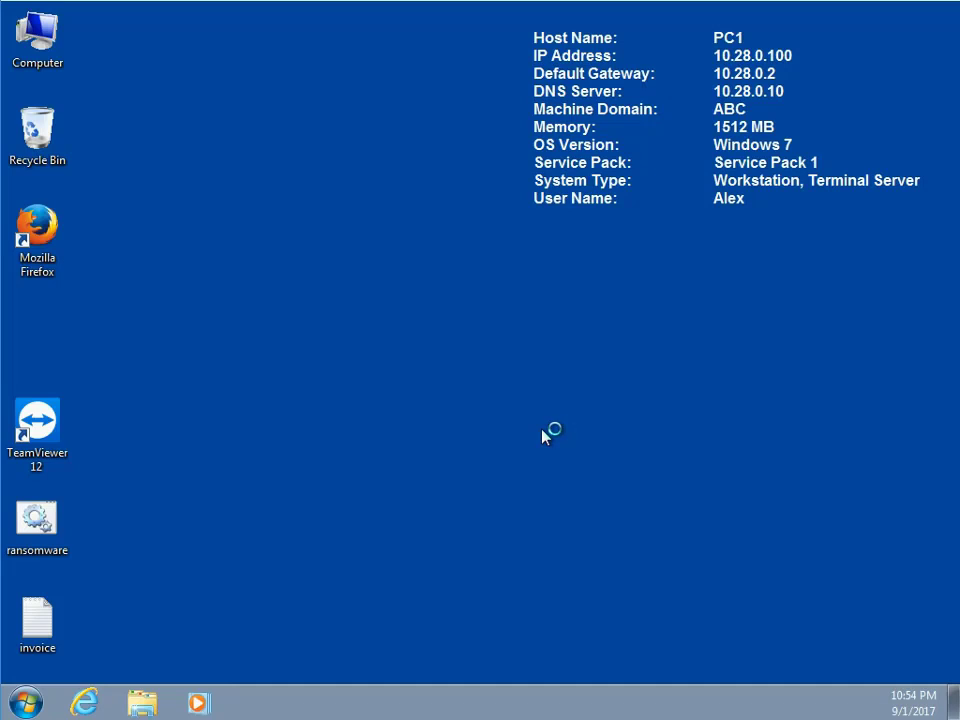
- Open Floppy Disk Drive (A:) from Computer under the domain user's account
double_click(66, 40)
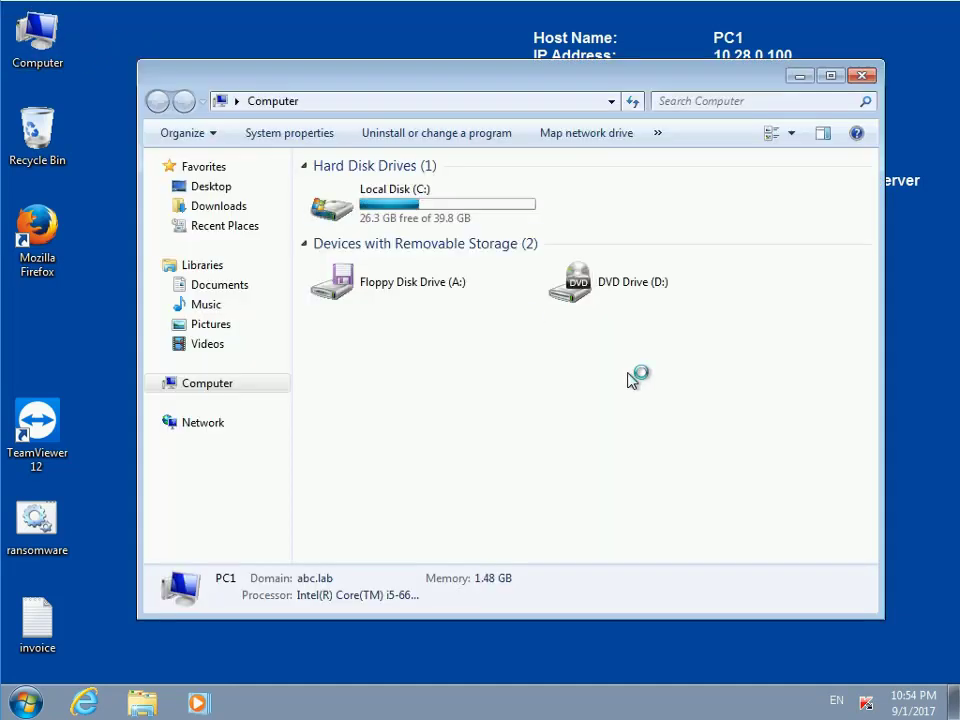
double_click(366, 292)
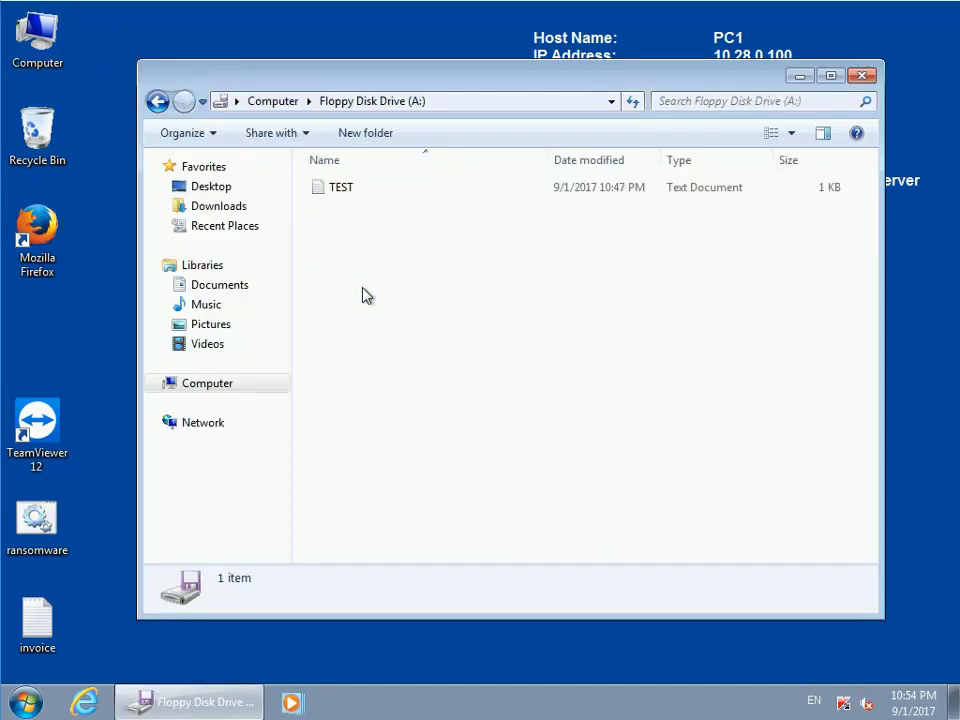